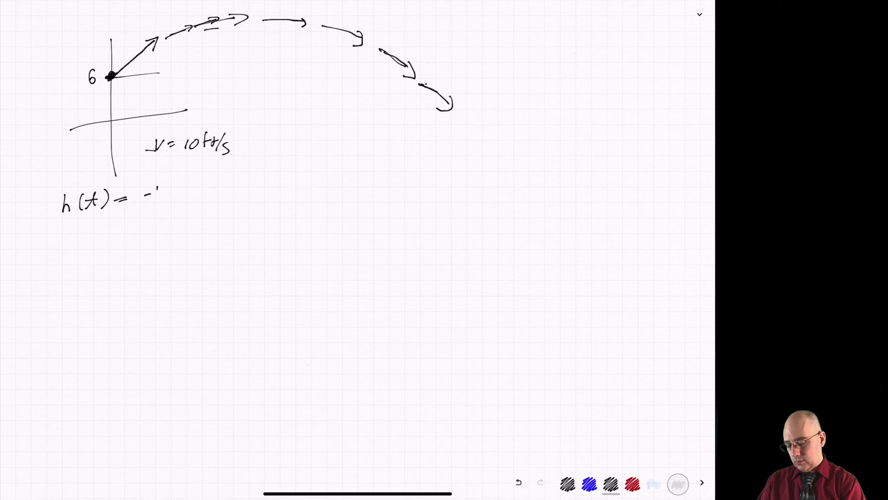
Complete the handwritten height equation as h(t) = -16t² + V_y t + 6
drag(158, 188, 155, 200)
mouse_move(168, 186)
mouse_down()
mouse_move(164, 193)
mouse_move(181, 197)
mouse_move(195, 183)
mouse_up()
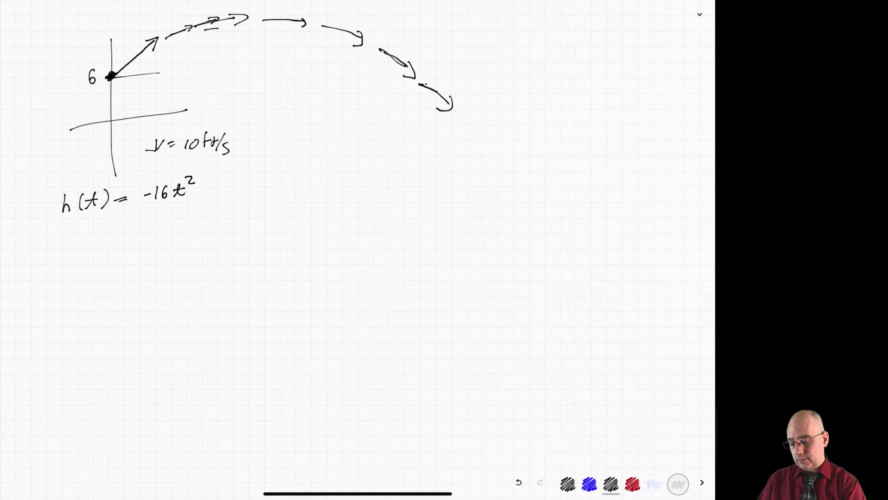
drag(206, 188, 205, 194)
mouse_move(202, 192)
mouse_down()
mouse_move(223, 195)
mouse_move(234, 180)
mouse_move(228, 212)
mouse_up()
mouse_move(247, 175)
mouse_down()
mouse_move(242, 193)
mouse_move(257, 190)
mouse_up()
drag(239, 188, 256, 182)
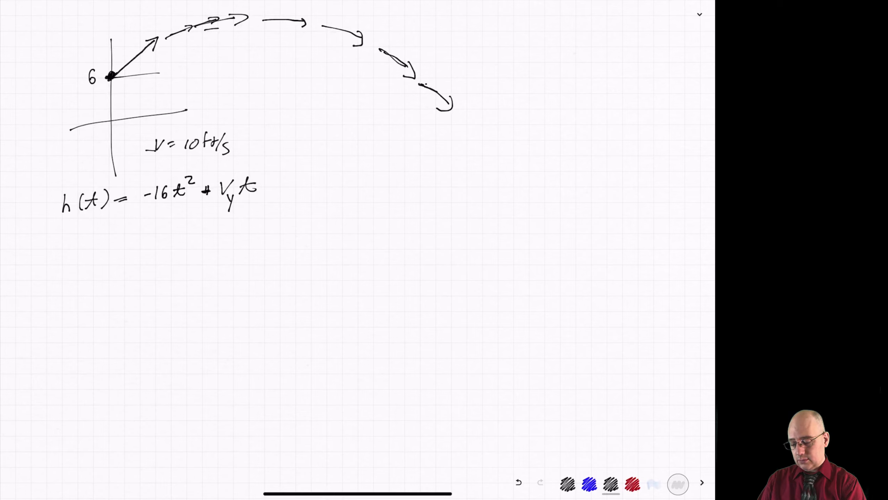
mouse_move(271, 178)
mouse_down()
mouse_move(270, 189)
mouse_move(283, 186)
mouse_up()
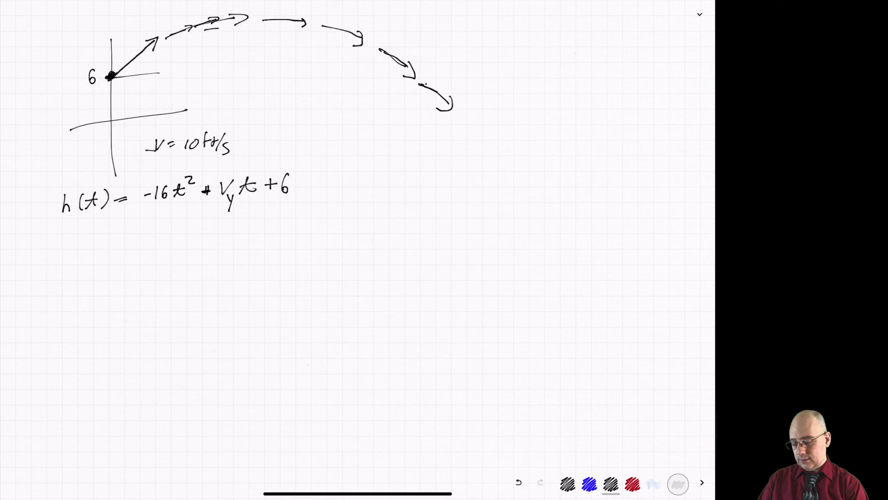
Write d(t) = V_x t beneath the height equation, with an arrow and the note "x-distance" beside d(t)
drag(68, 235, 83, 241)
mouse_move(90, 226)
mouse_down()
mouse_move(92, 238)
mouse_move(94, 231)
mouse_up()
mouse_move(96, 222)
mouse_down()
mouse_move(96, 244)
mouse_move(121, 230)
mouse_up()
drag(115, 234, 125, 232)
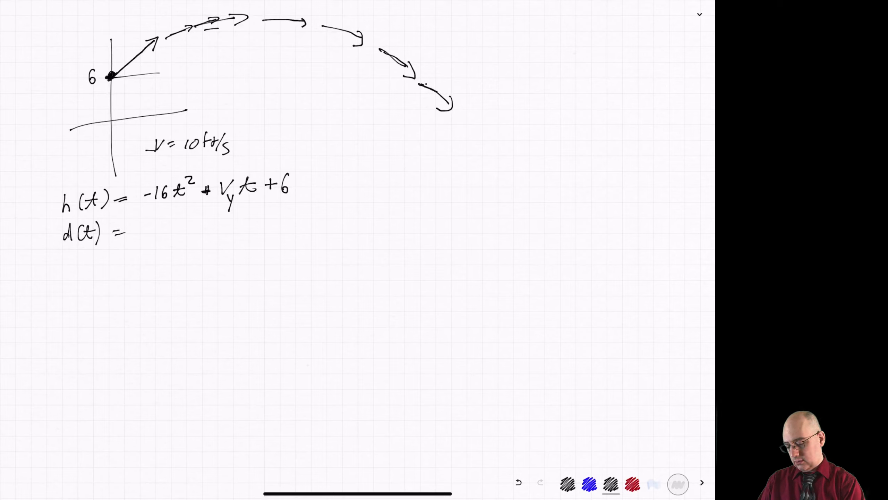
mouse_move(32, 247)
mouse_down()
mouse_move(49, 243)
mouse_move(26, 261)
mouse_up()
drag(25, 253, 20, 261)
drag(26, 258, 35, 260)
mouse_move(37, 252)
mouse_down()
mouse_move(37, 261)
mouse_move(64, 257)
mouse_up()
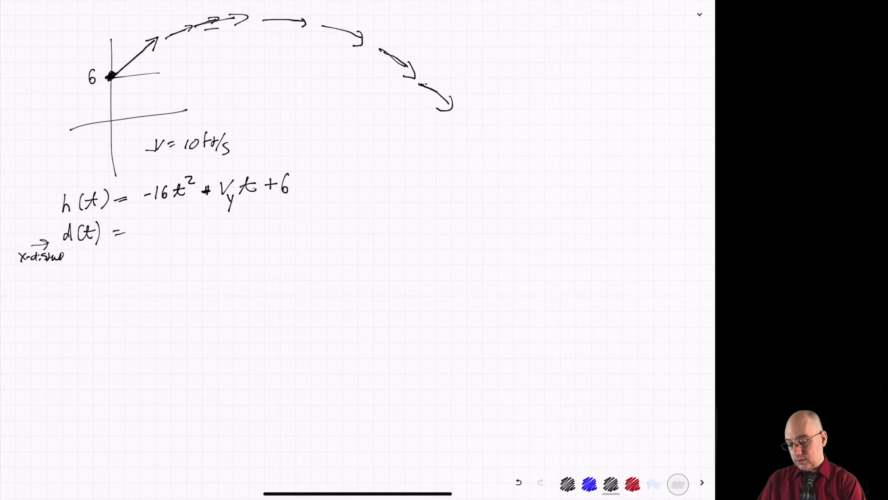
mouse_move(147, 225)
mouse_down()
mouse_move(158, 224)
mouse_move(160, 246)
mouse_up()
mouse_move(160, 240)
mouse_down()
mouse_move(155, 246)
mouse_move(181, 225)
mouse_up()
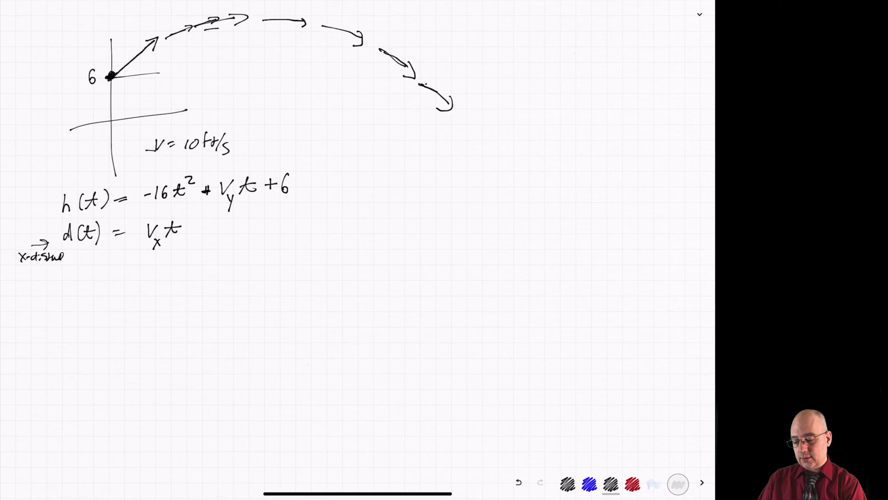
Retrace the arrow at the trajectory's peak and label the launch vector V with its component arrows V_y and V_x
drag(272, 22, 299, 17)
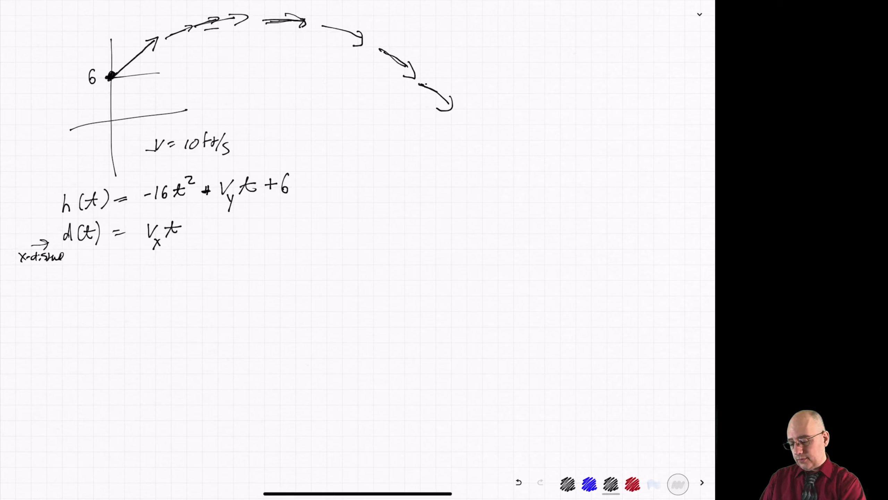
mouse_move(128, 42)
mouse_down()
mouse_move(155, 57)
mouse_move(153, 78)
mouse_move(156, 42)
mouse_move(169, 70)
mouse_up()
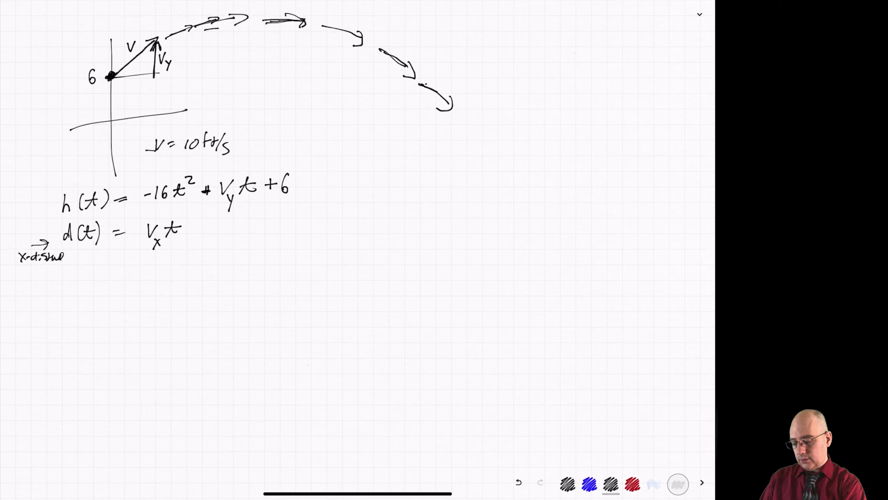
mouse_move(145, 70)
mouse_down()
mouse_move(146, 81)
mouse_move(133, 79)
mouse_move(136, 93)
mouse_up()
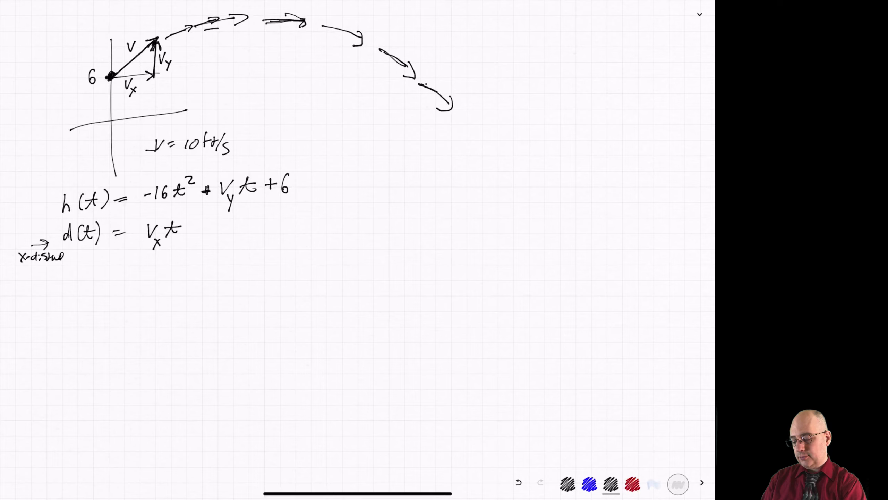
Mark the launch vector's tip as t=1 with the pair (V_x, V_y), and mark the launch angle θ
mouse_move(156, 39)
mouse_down()
mouse_move(158, 26)
mouse_move(145, 26)
mouse_up()
drag(142, 23, 149, 20)
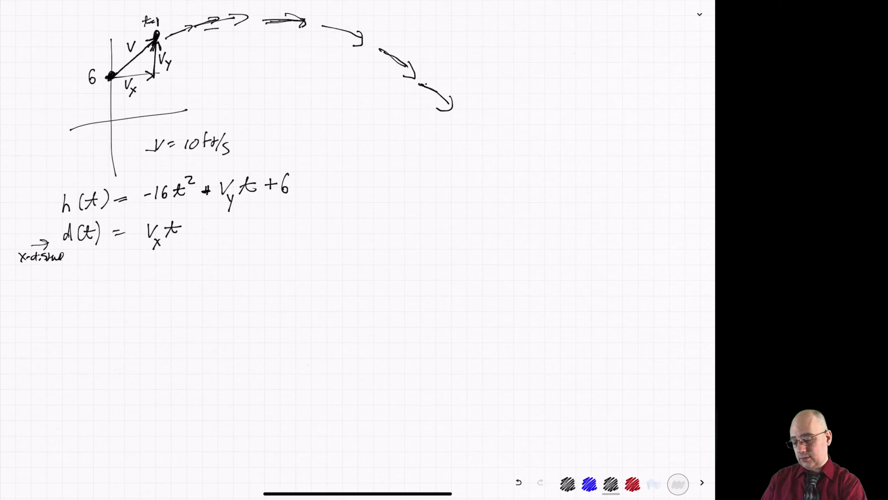
mouse_move(172, 14)
mouse_down()
mouse_move(170, 24)
mouse_move(180, 17)
mouse_up()
drag(181, 18, 191, 17)
mouse_move(192, 15)
mouse_down()
mouse_move(190, 23)
mouse_move(197, 18)
mouse_up()
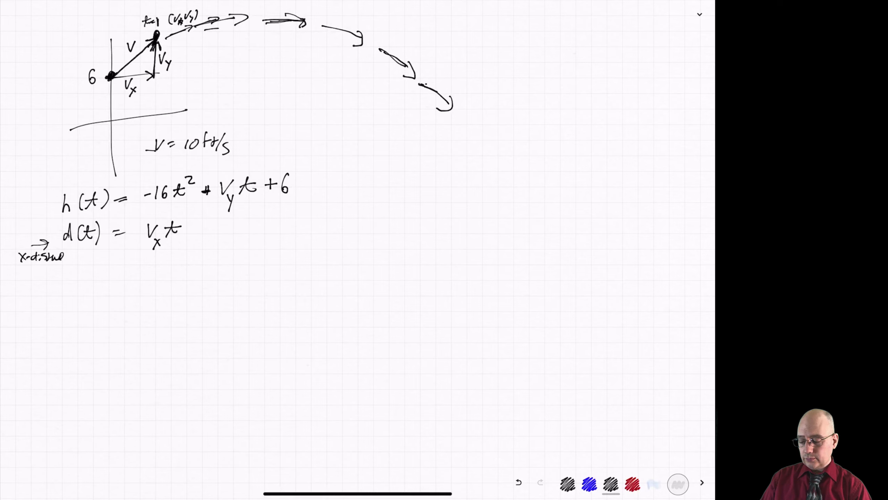
drag(125, 66, 134, 71)
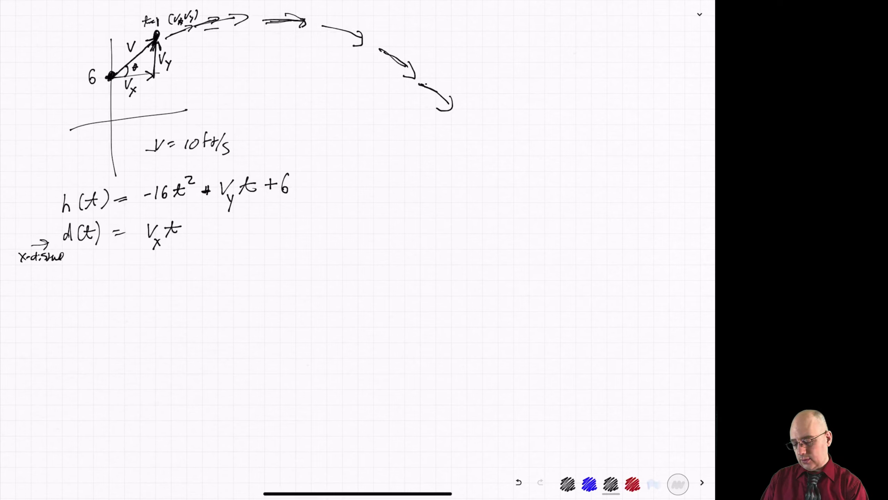
Draw an arrow down from d(t) and write the coordinate pair (x, y) at its end
mouse_move(81, 259)
mouse_down()
mouse_move(83, 291)
mouse_move(103, 300)
mouse_up()
drag(102, 290, 95, 301)
drag(105, 297, 116, 298)
mouse_move(119, 290)
mouse_down()
mouse_move(114, 304)
mouse_move(98, 308)
mouse_move(120, 306)
mouse_up()
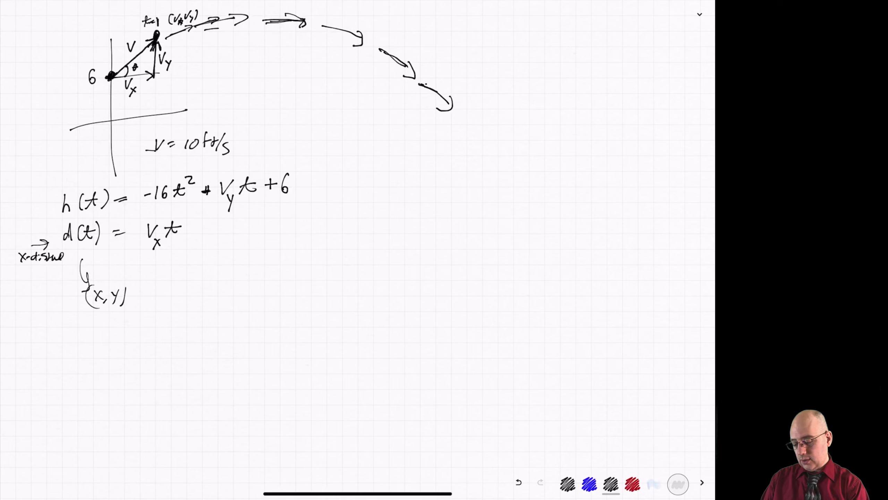
Write the pair (V_x t, …) with an arrow from h(t) into its second coordinate, and label V_x t as x
mouse_move(188, 275)
mouse_down()
mouse_move(183, 299)
mouse_move(209, 279)
mouse_move(211, 299)
mouse_up()
mouse_move(210, 292)
mouse_down()
mouse_move(204, 300)
mouse_move(219, 292)
mouse_up()
mouse_move(215, 286)
mouse_down()
mouse_move(229, 282)
mouse_move(228, 297)
mouse_up()
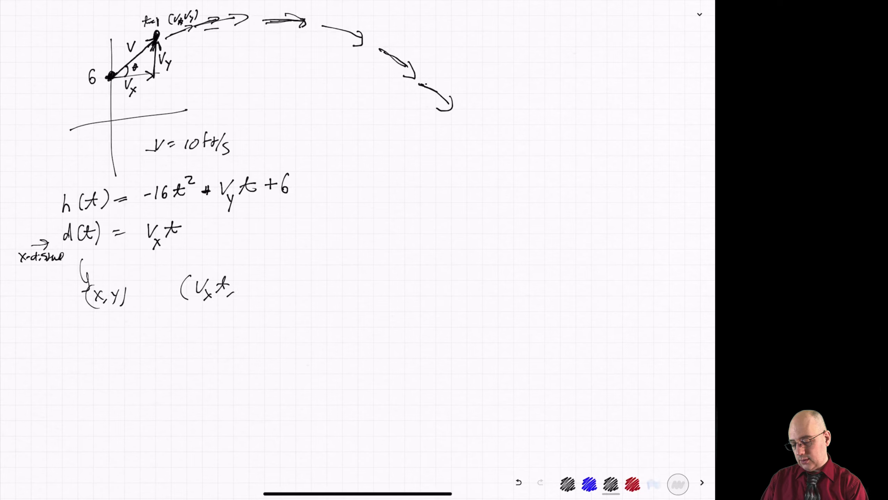
mouse_move(247, 209)
mouse_down()
mouse_move(257, 282)
mouse_move(267, 260)
mouse_up()
drag(281, 252, 272, 293)
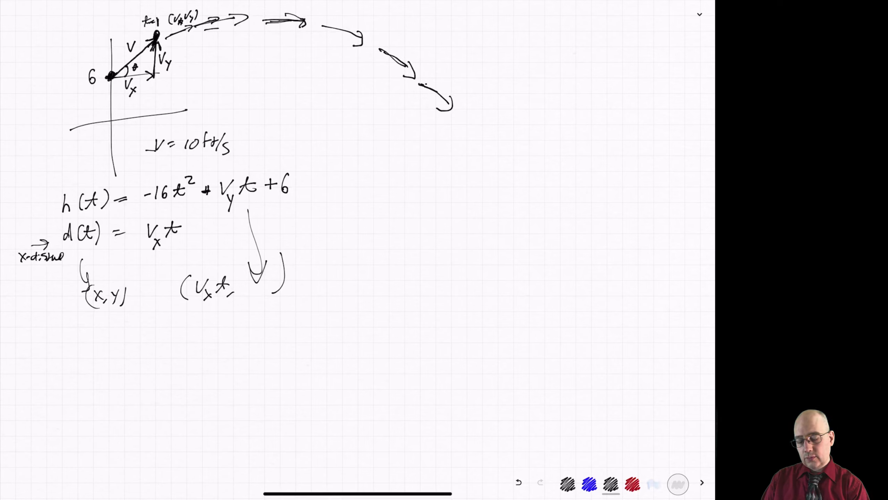
mouse_move(192, 310)
mouse_down()
mouse_move(220, 307)
mouse_move(203, 328)
mouse_up()
drag(205, 319, 194, 329)
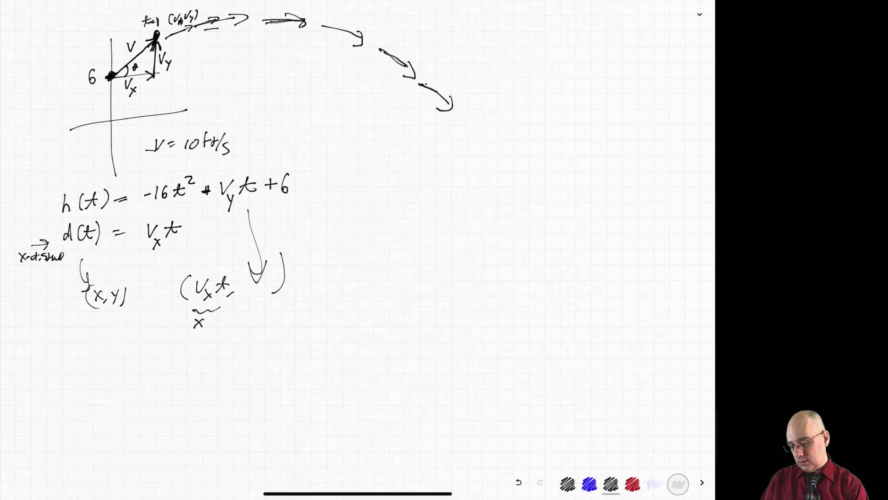
Write the equation solved for time, t = x/V_x, beneath the coordinate pairs
mouse_move(134, 345)
mouse_down()
mouse_move(130, 364)
mouse_move(138, 351)
mouse_up()
drag(141, 355, 151, 354)
mouse_move(159, 344)
mouse_down()
mouse_move(171, 349)
mouse_move(160, 353)
mouse_move(182, 352)
mouse_move(168, 359)
mouse_move(176, 375)
mouse_up()
drag(175, 367, 168, 376)
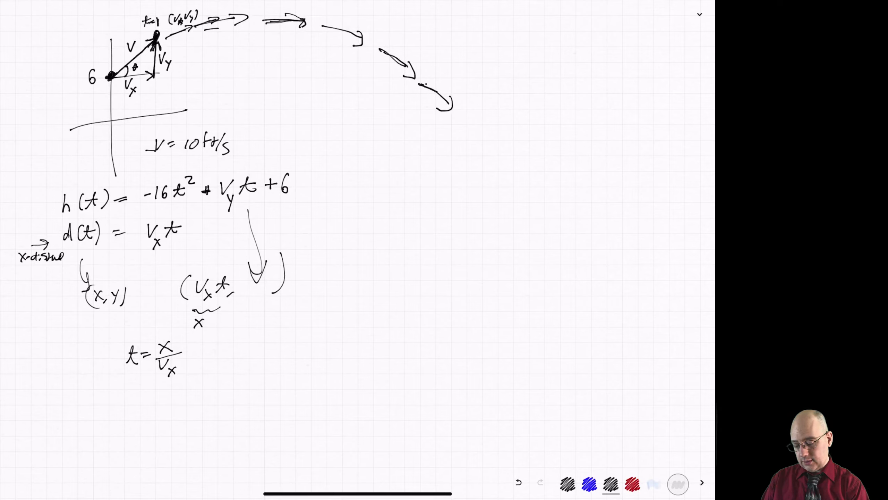
Write the substituted pair (x, -16(x/V_x)² + (V_y/V_x)x + 6) beside the equation for t
drag(263, 328, 259, 356)
mouse_move(265, 333)
mouse_down()
mouse_move(267, 351)
mouse_move(278, 353)
mouse_move(302, 330)
mouse_up()
drag(307, 323, 327, 346)
drag(344, 315, 342, 329)
mouse_move(334, 331)
mouse_down()
mouse_move(351, 328)
mouse_move(344, 349)
mouse_up()
mouse_move(355, 316)
mouse_down()
mouse_move(353, 345)
mouse_move(370, 316)
mouse_move(371, 341)
mouse_up()
drag(368, 335, 398, 327)
mouse_move(397, 320)
mouse_down()
mouse_move(395, 335)
mouse_move(403, 315)
mouse_up()
mouse_move(395, 332)
mouse_down()
mouse_move(397, 345)
mouse_move(416, 336)
mouse_up()
drag(416, 323, 408, 342)
mouse_move(393, 347)
mouse_down()
mouse_move(405, 348)
mouse_move(408, 363)
mouse_up()
drag(407, 355, 402, 364)
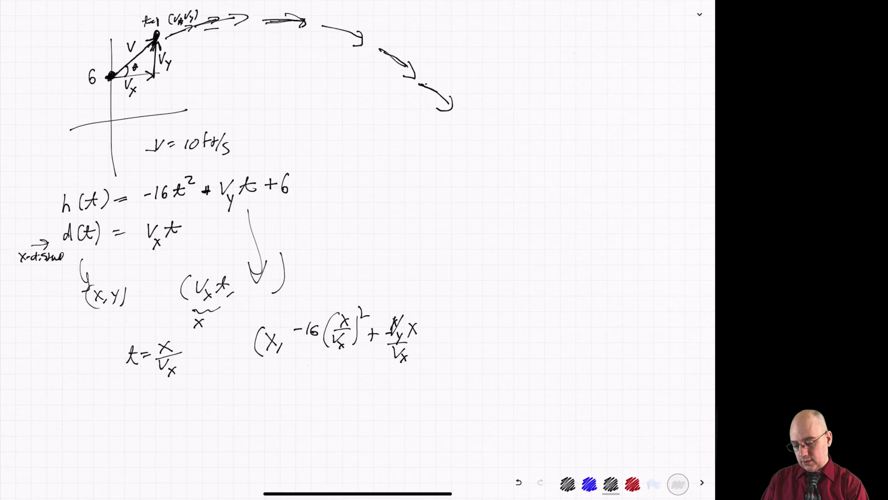
drag(425, 332, 425, 343)
mouse_move(422, 338)
mouse_down()
mouse_move(434, 338)
mouse_move(439, 352)
mouse_up()
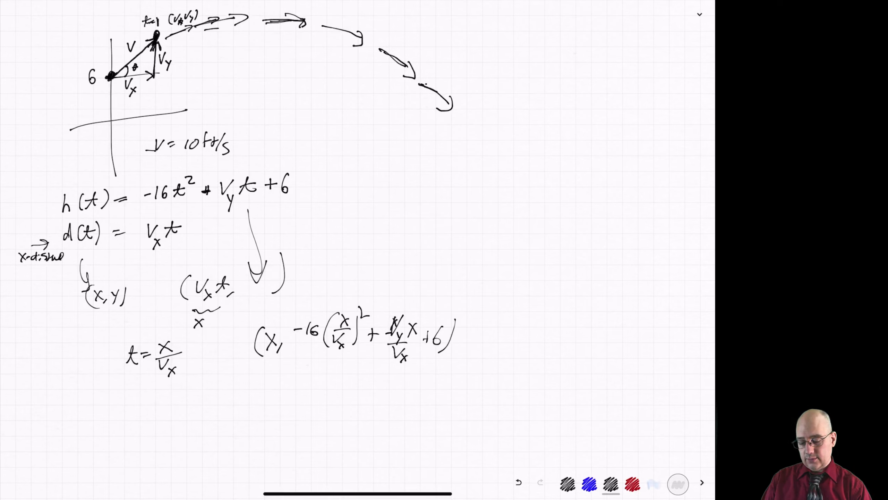
drag(250, 379, 457, 379)
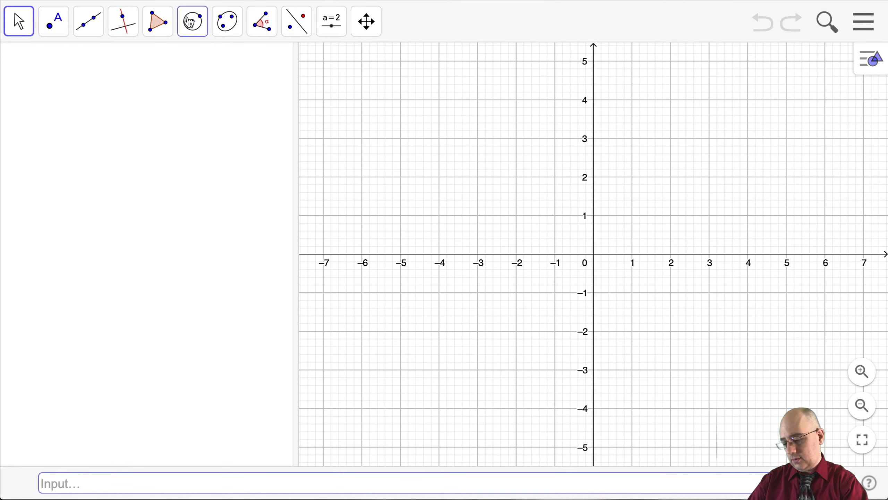
Draw a circle of radius 10 centred at the origin with Circle: Center & Radius
click(206, 37)
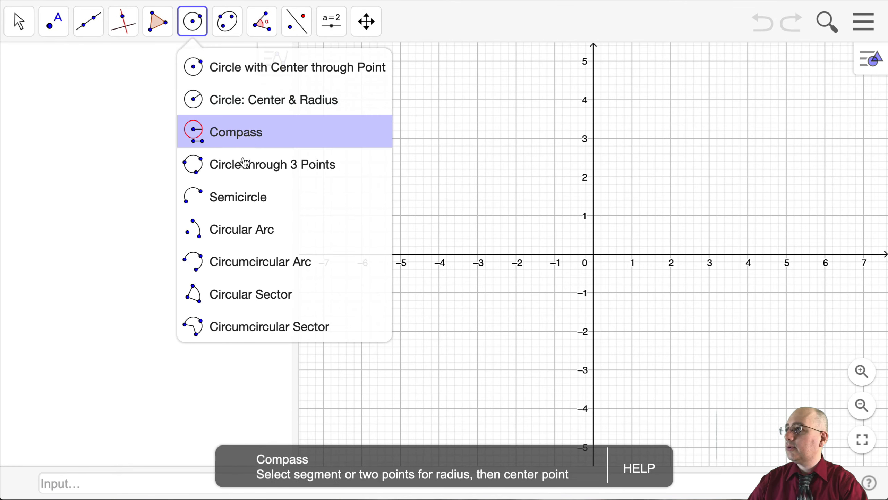
click(229, 101)
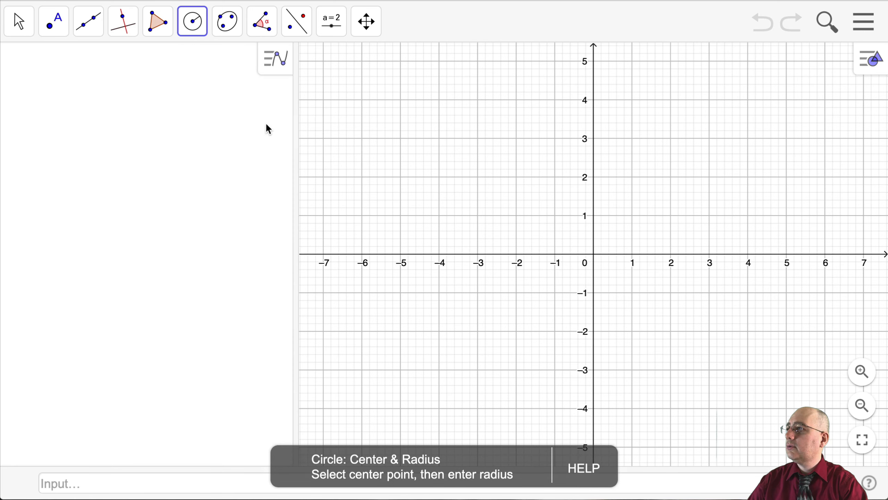
click(595, 258)
text(2)
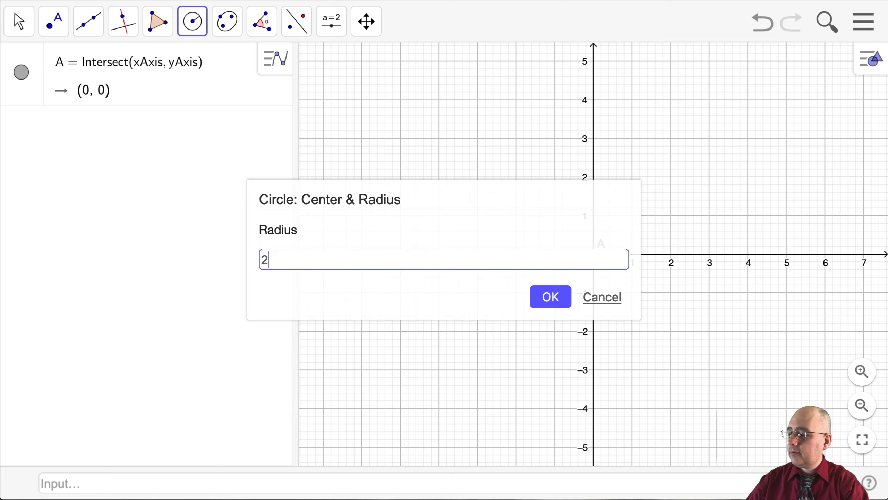
key(BackSpace)
text(10)
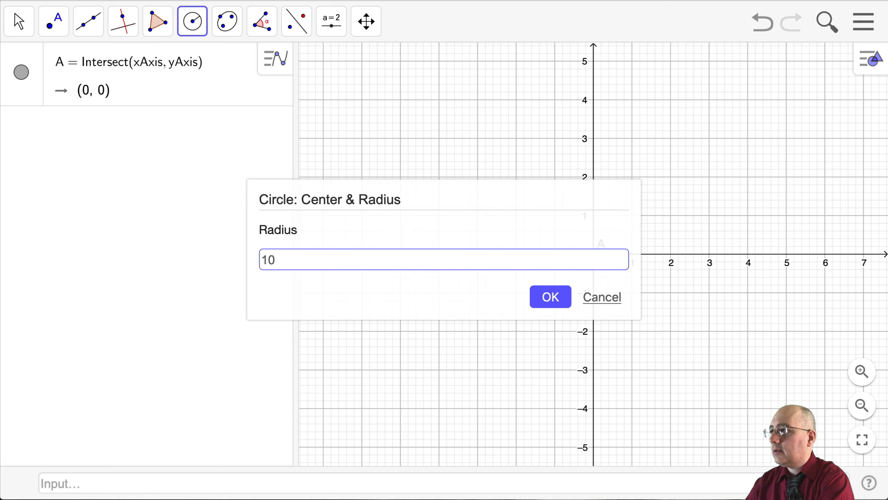
key(Return)
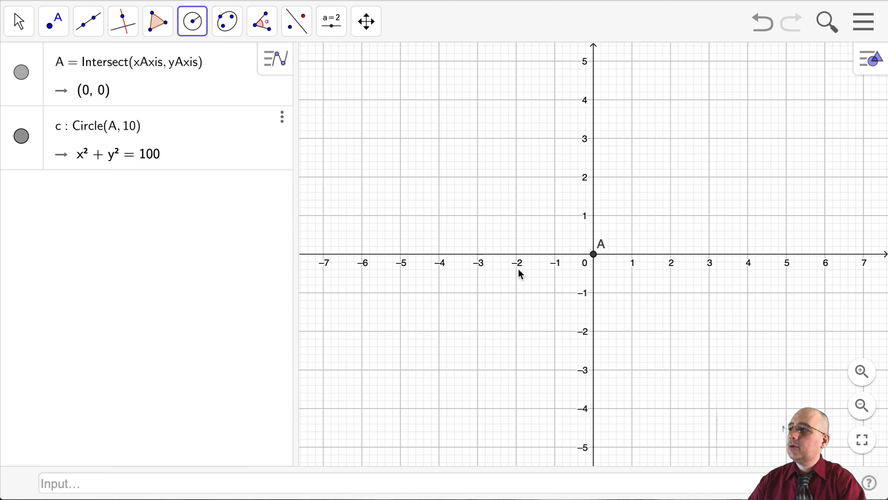
scroll(521, 275, down, 8)
scroll(524, 272, up, 1)
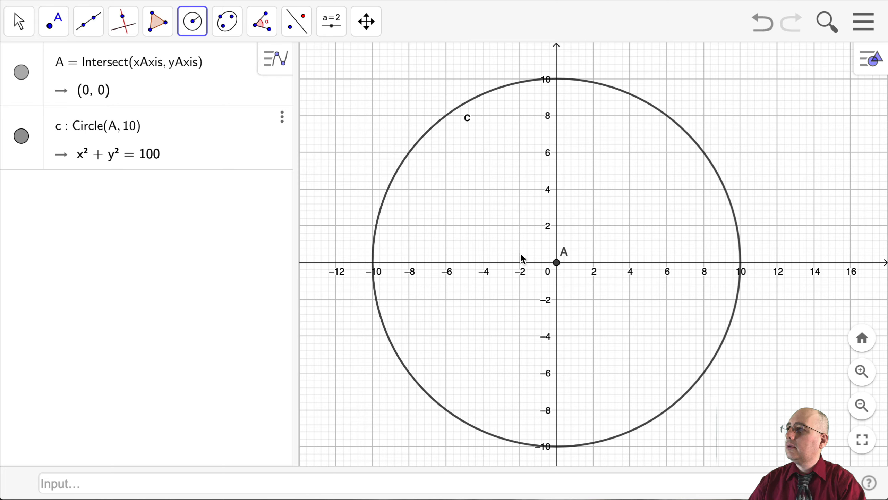
Place a point on the circle in the first quadrant and move it along the circle to about (4.55, 8.91)
click(66, 31)
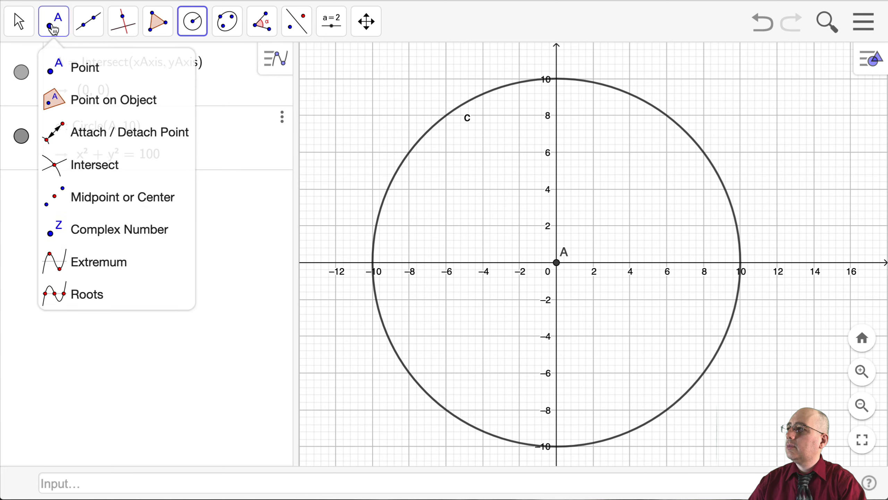
click(677, 124)
key(Escape)
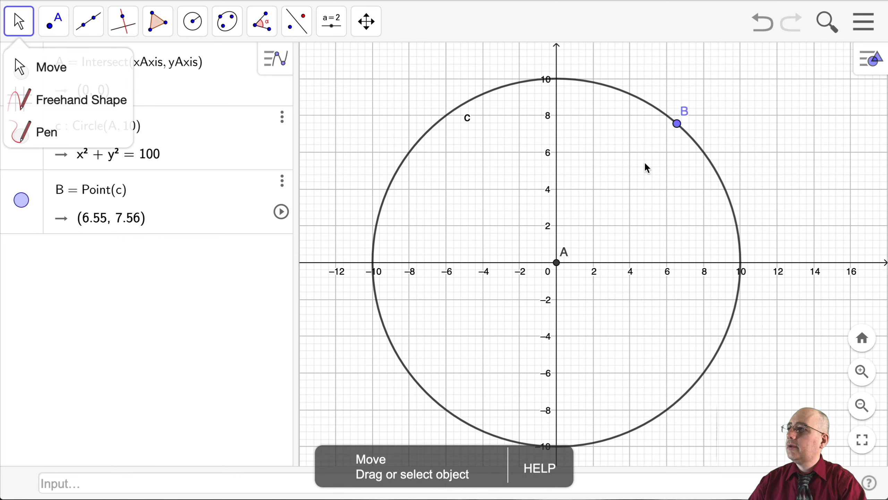
drag(678, 134, 638, 113)
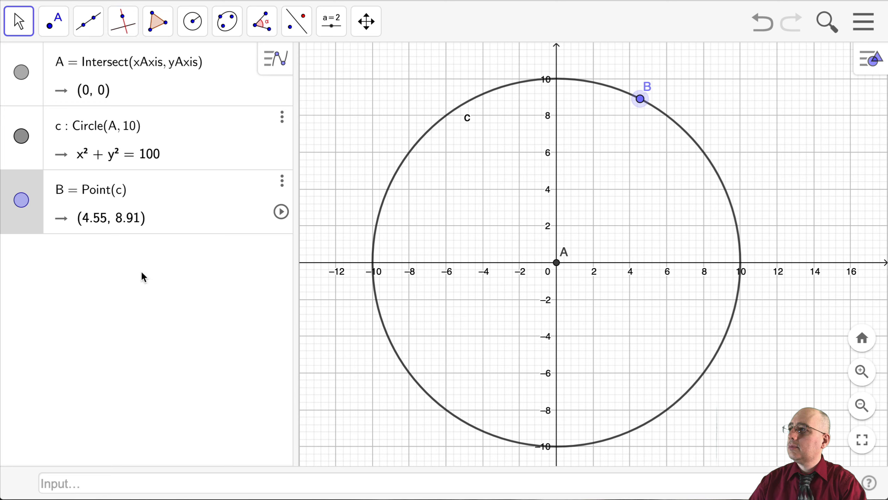
Define a point on the x-axis directly below B as (x(B), 0)
click(140, 481)
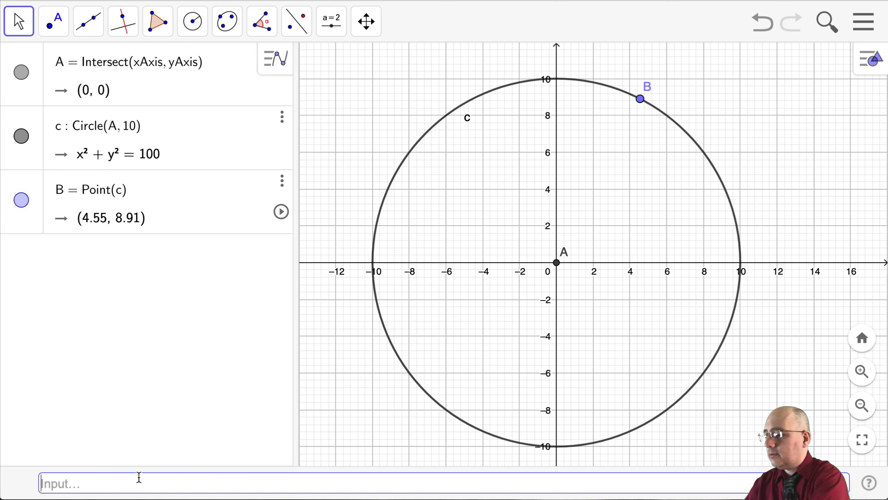
text((b)
key(BackSpace)
key(BackSpace)
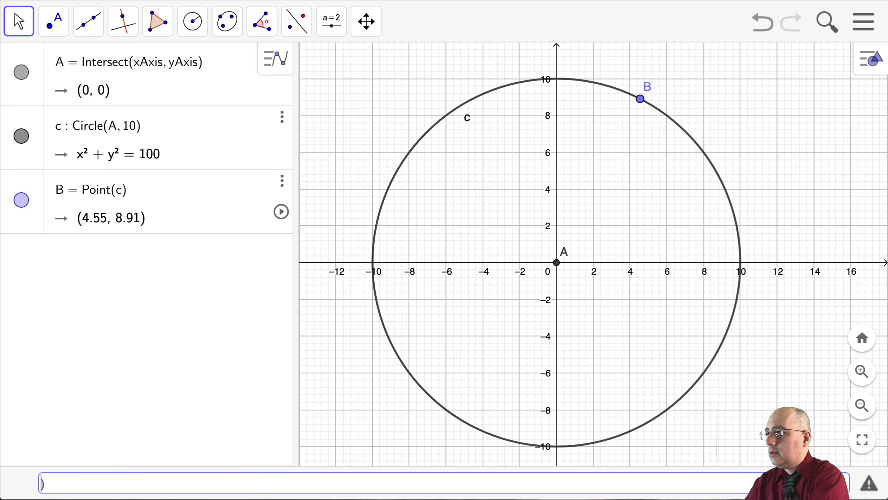
text((x(B))
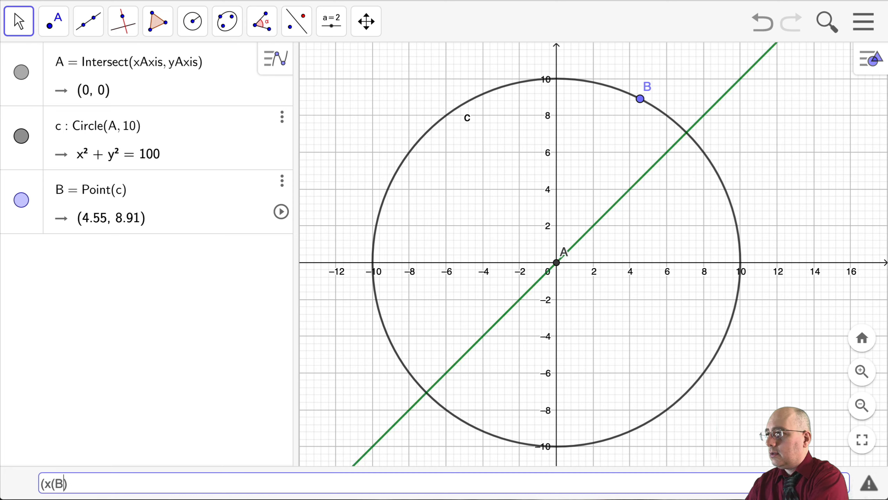
text(, 0)
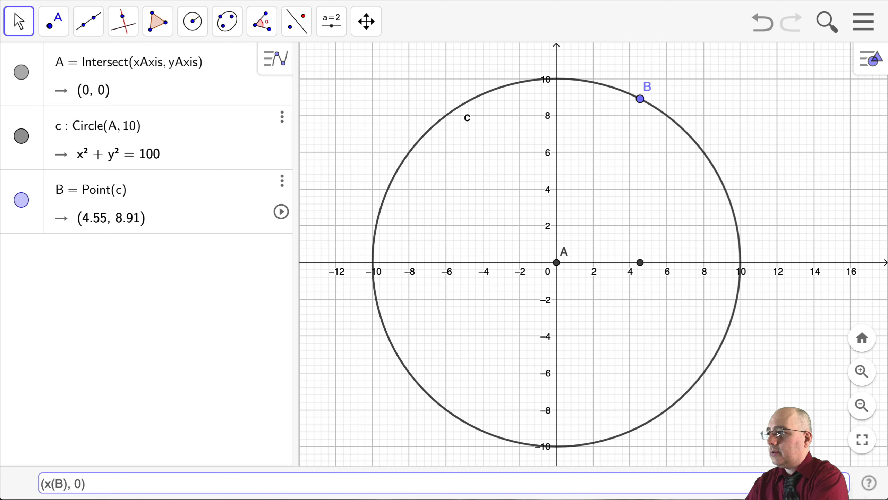
key(Return)
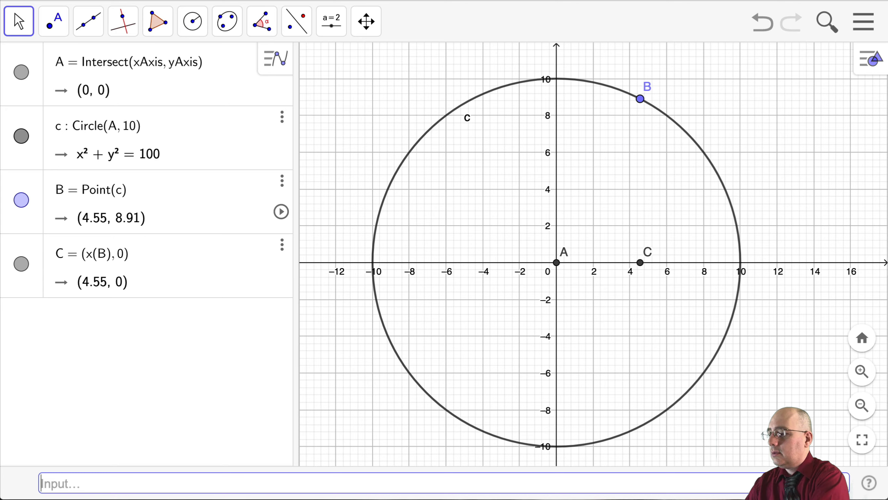
Define a point on the y-axis level with B as (0, y(B))
text(()
text(0, y)
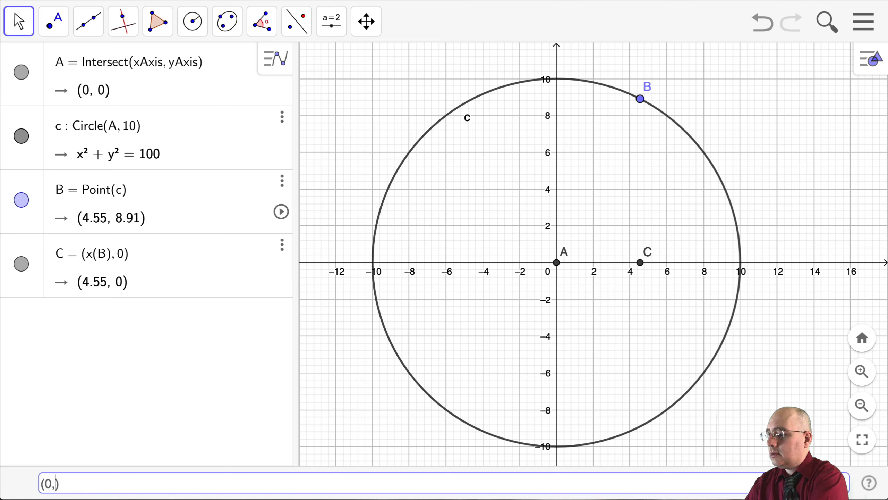
text((B))
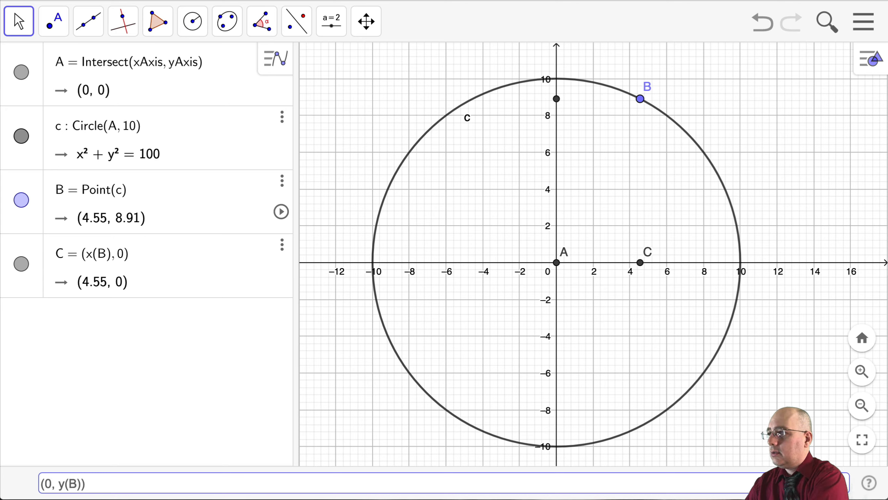
key(Return)
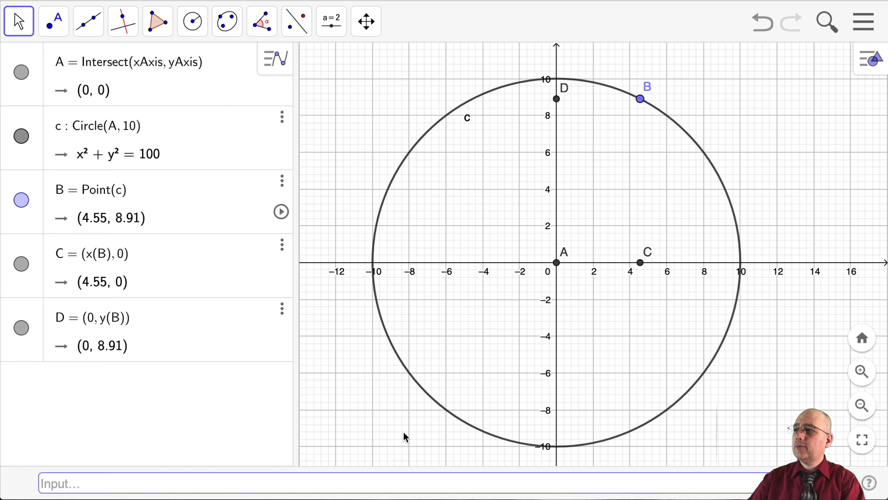
Draw a vertical segment from point B on the circle down to point C on the x-axis
click(88, 30)
click(122, 105)
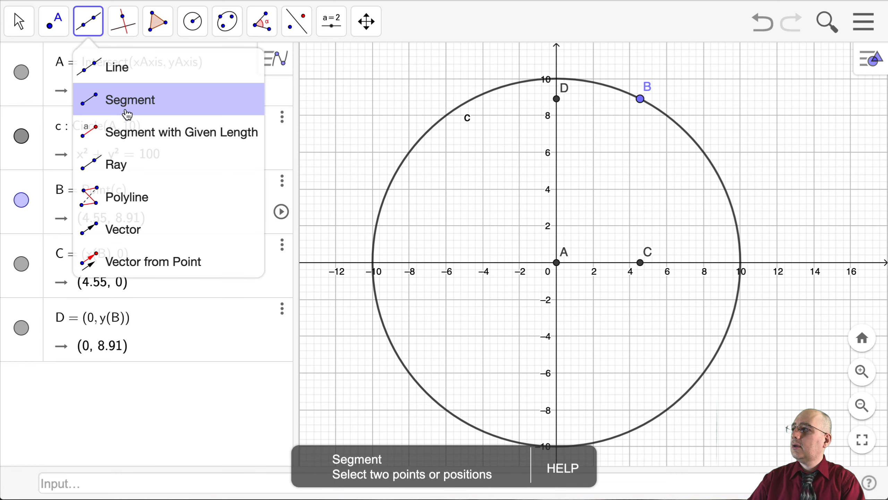
click(639, 98)
click(640, 262)
click(640, 99)
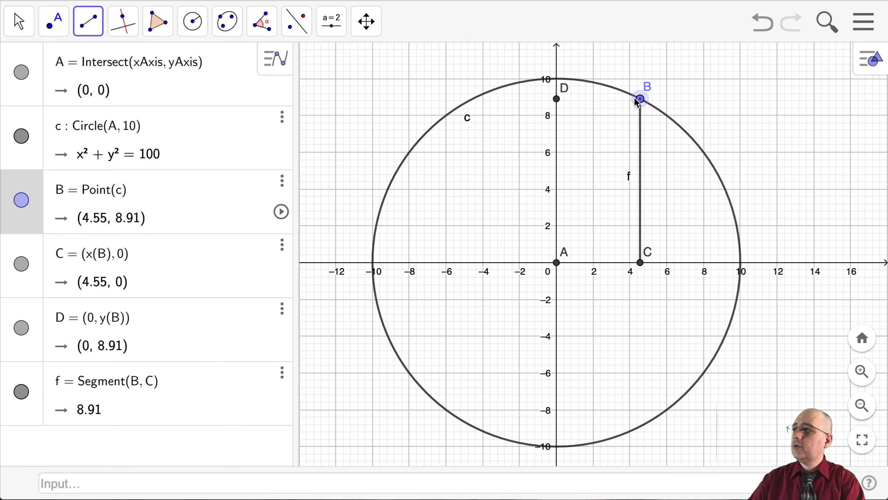
click(622, 98)
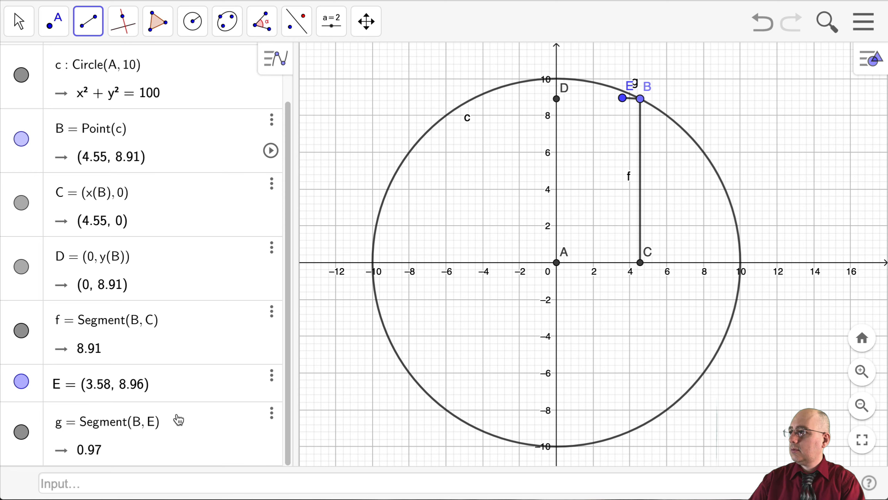
right_click(189, 426)
click(234, 468)
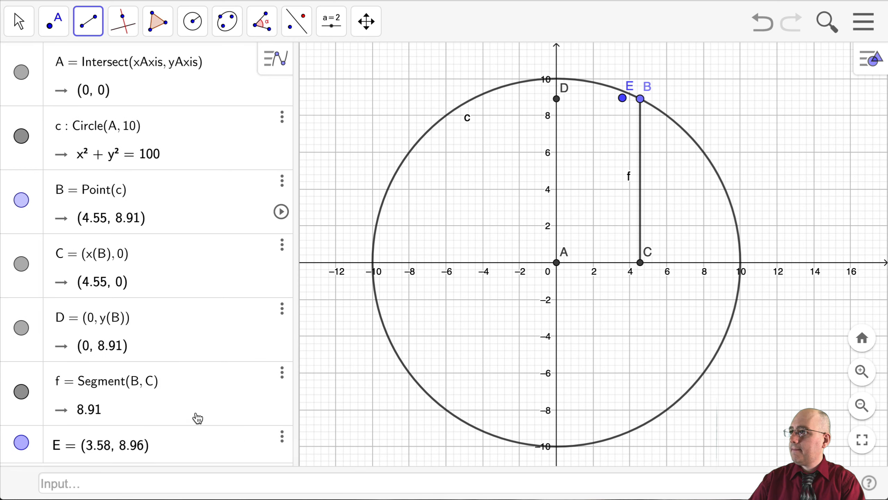
right_click(162, 440)
click(211, 461)
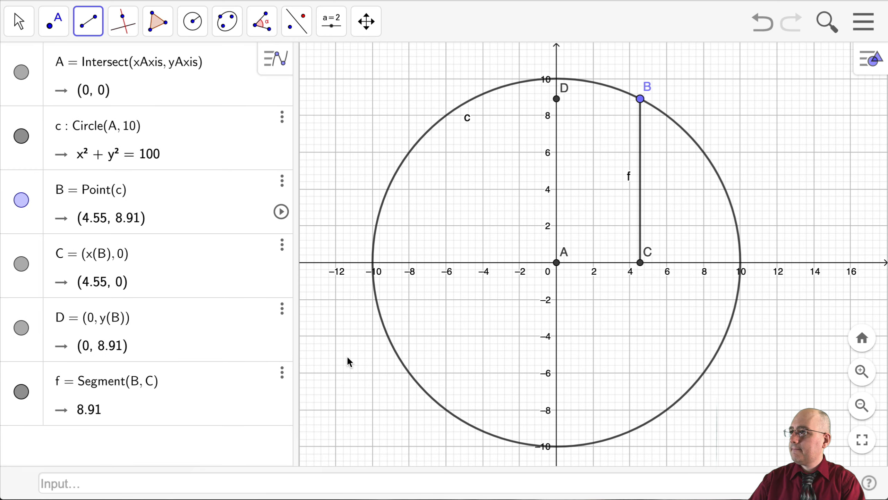
Draw a horizontal segment from point B to point D on the y-axis
click(640, 99)
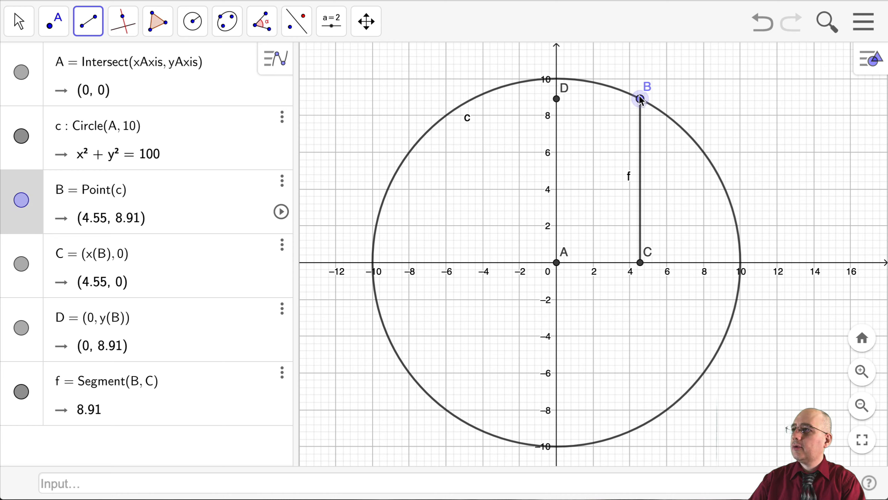
click(556, 98)
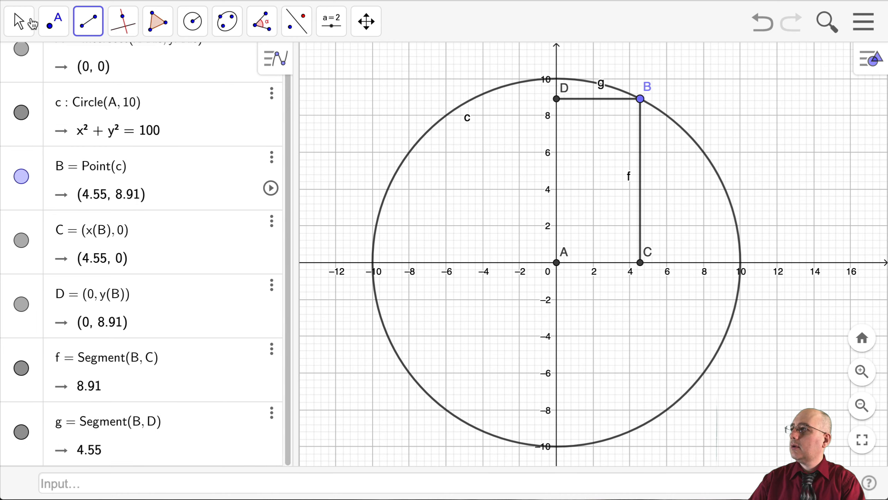
Move point B along the circle towards the y-axis and back down to about (8.2, 5.73)
click(53, 21)
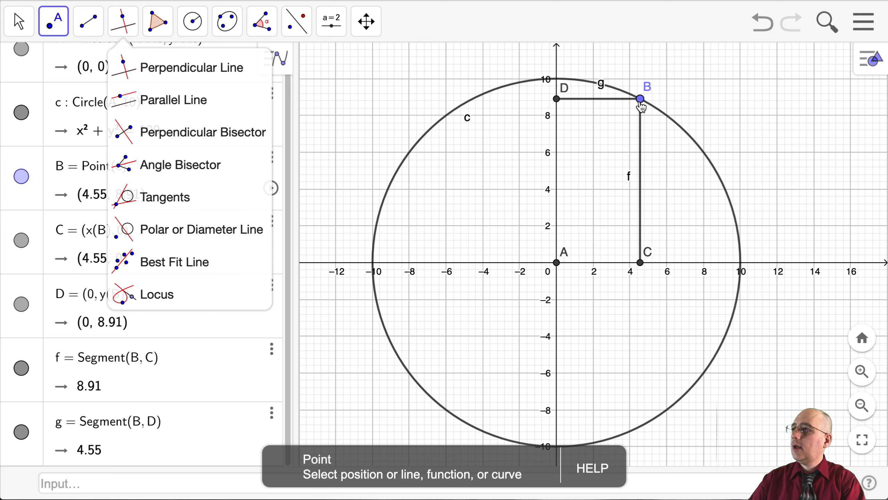
drag(639, 100, 573, 91)
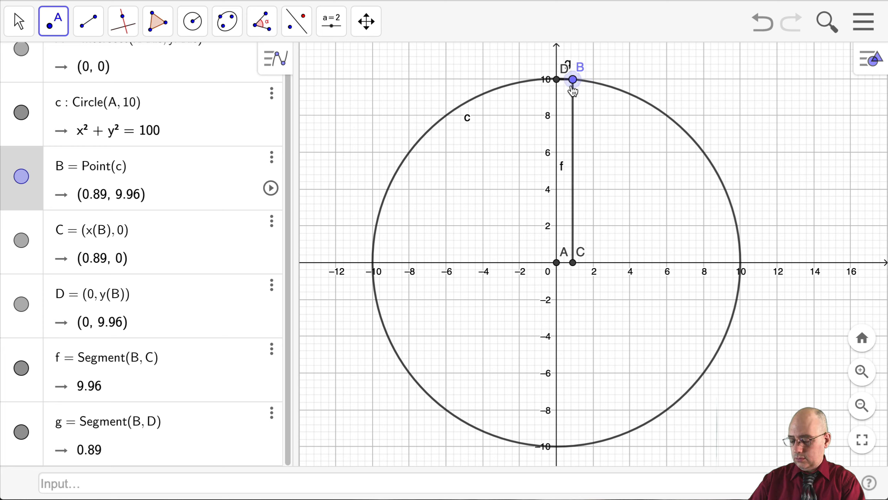
drag(573, 91, 678, 165)
scroll(283, 165, up, 1)
scroll(173, 285, down, 1)
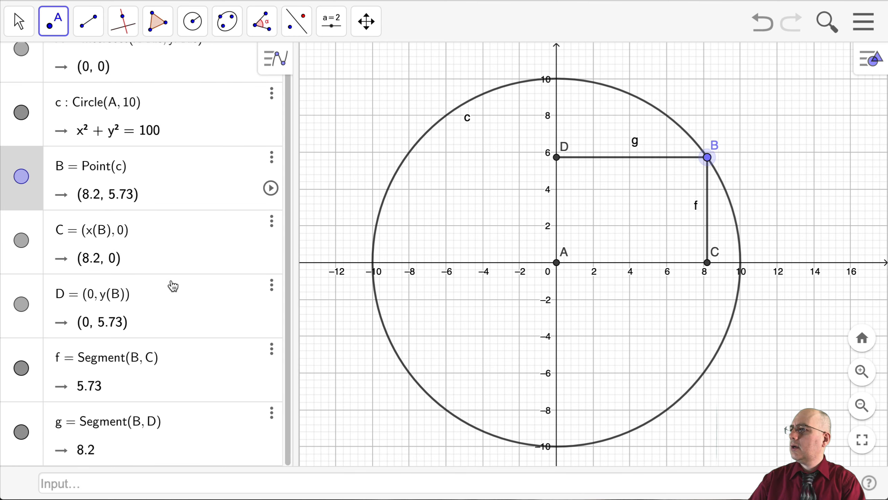
Hide the segments BC and BD in the graph
click(29, 374)
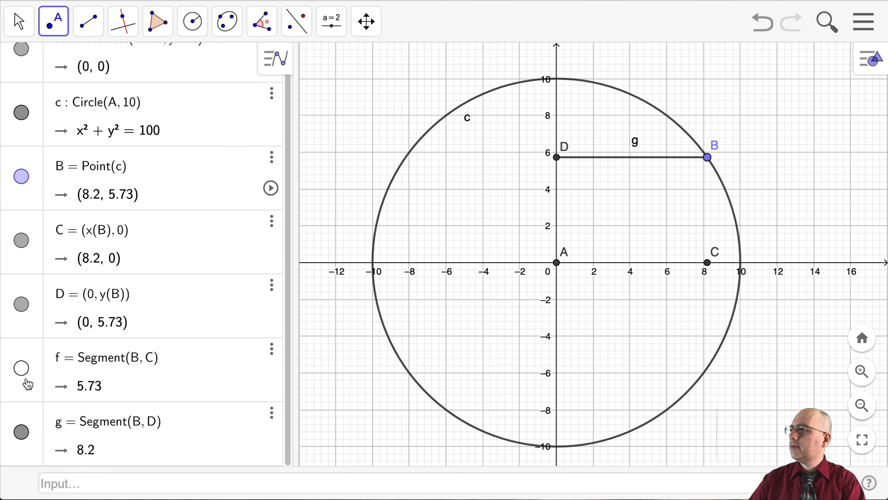
click(21, 432)
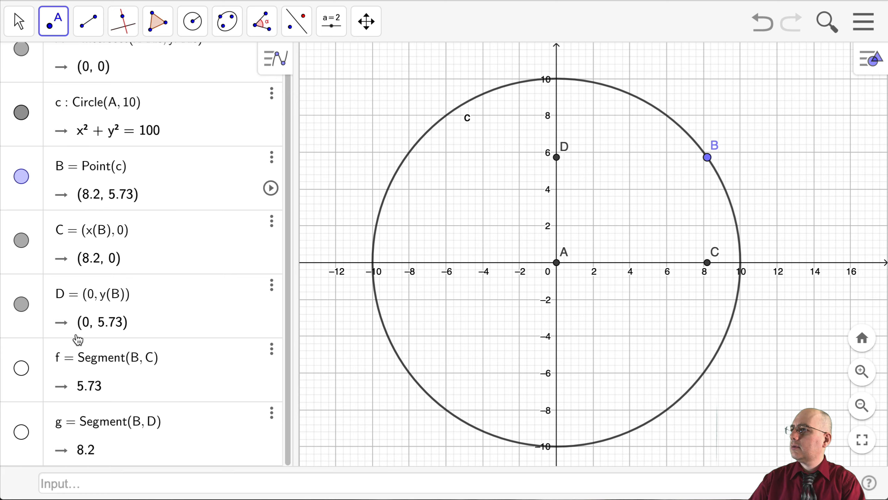
scroll(44, 243, up, 1)
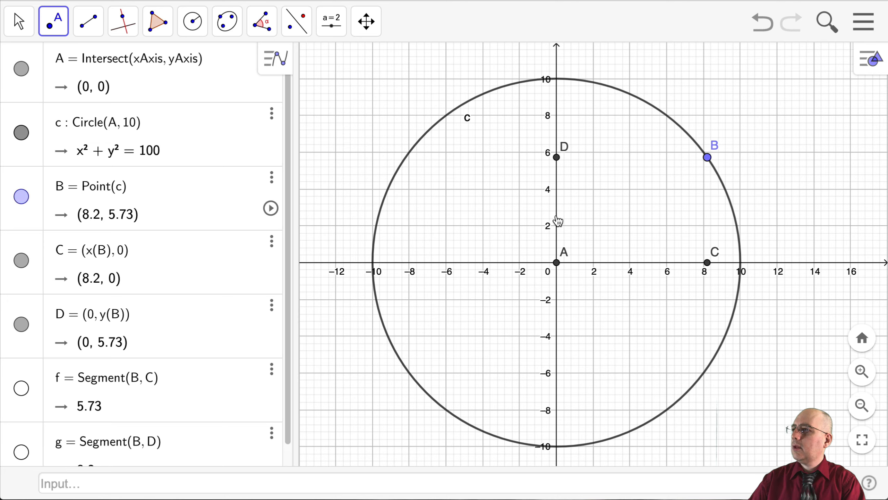
Define the horizontal velocity component as vx = distance(A,C)
click(197, 483)
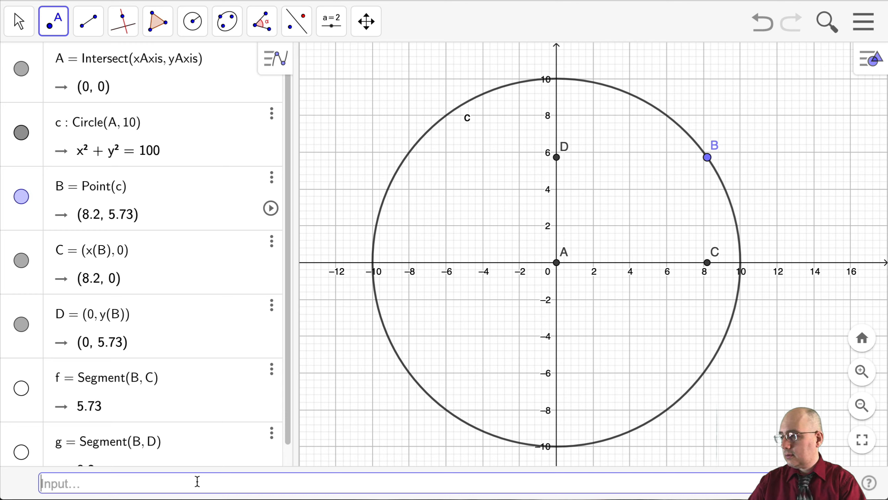
text(vx)
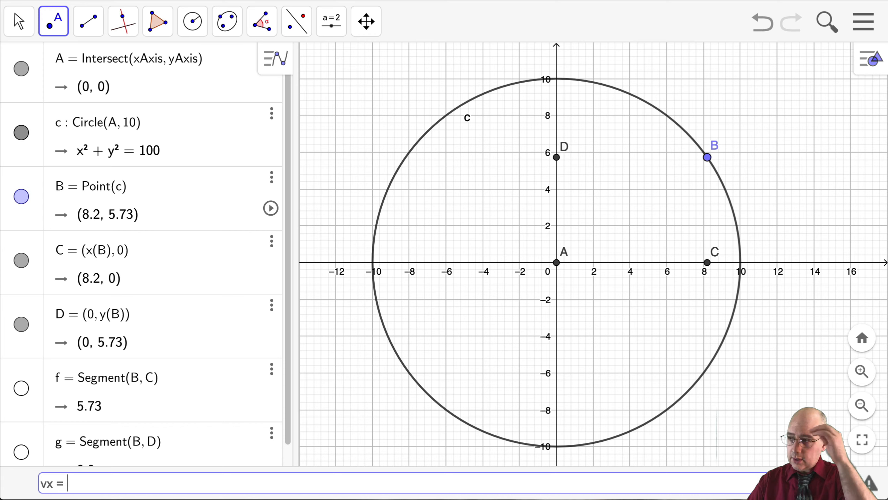
text(= )
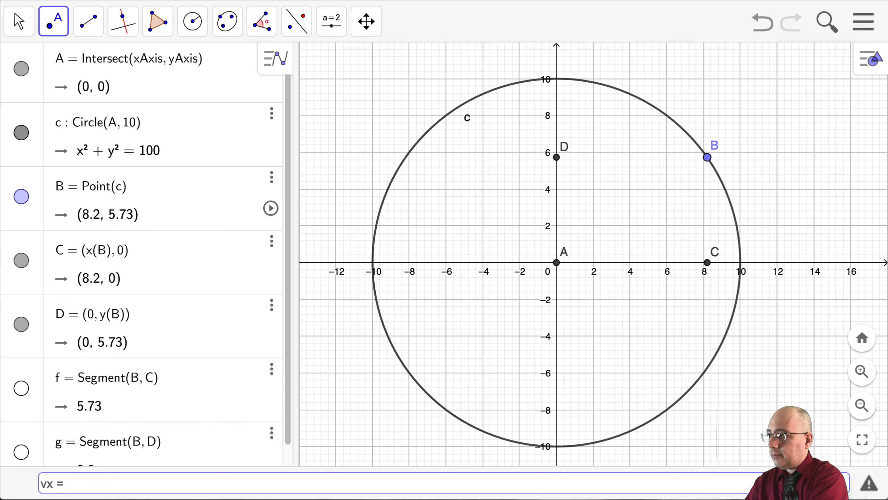
text(distance(A,)
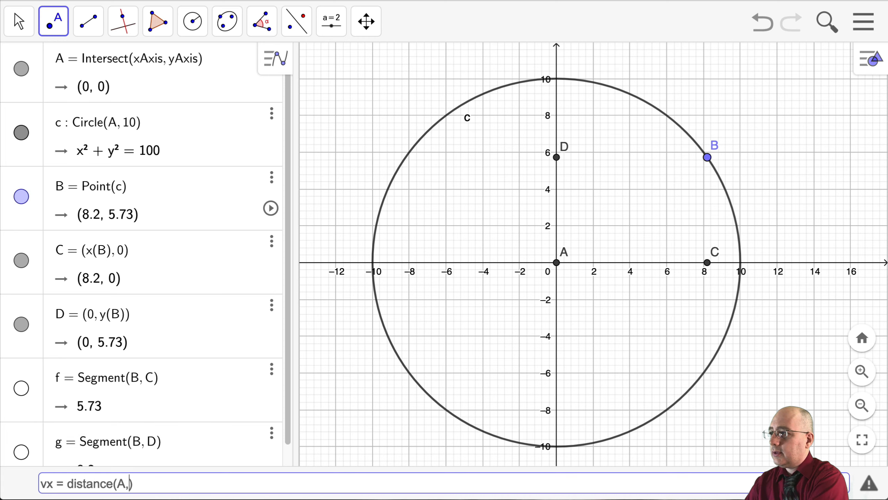
text(D)
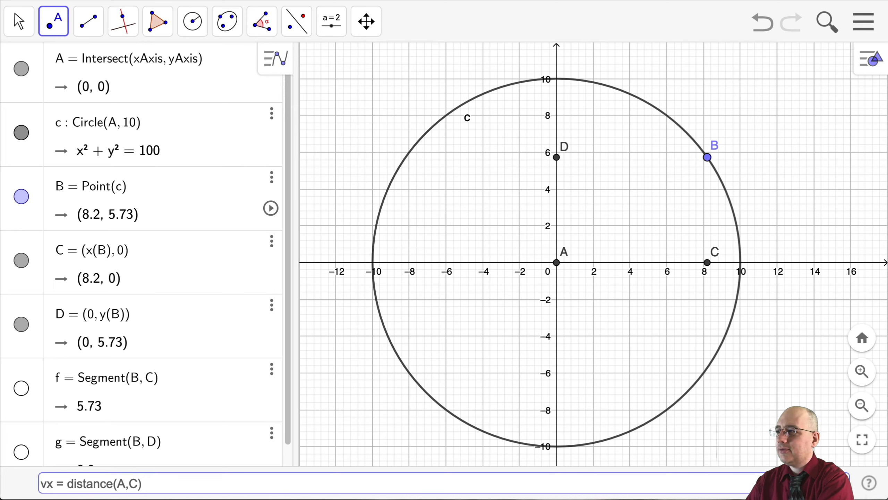
key(Return)
key(Up)
key(Down)
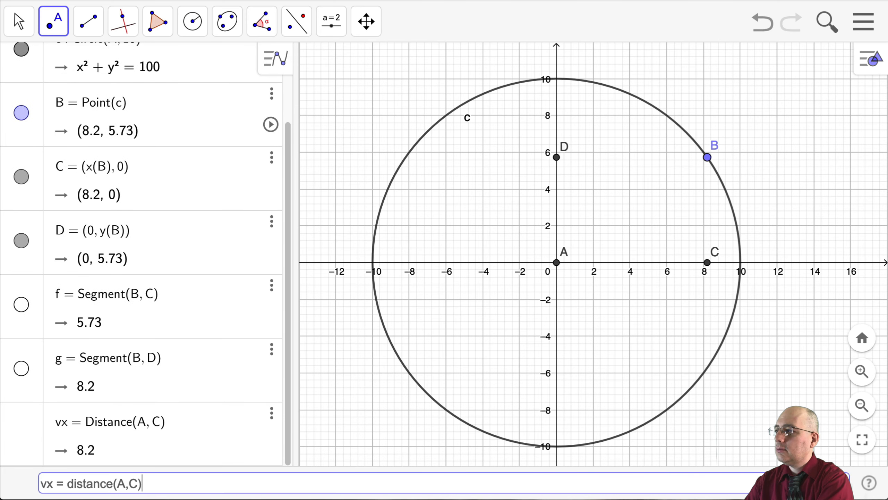
key(Down)
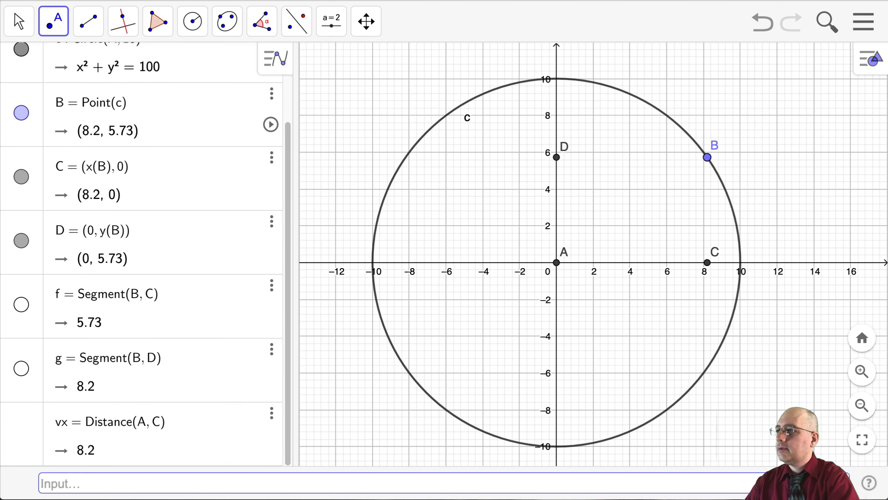
Define the vertical velocity component as vy = distance(A,D)
text(vy)
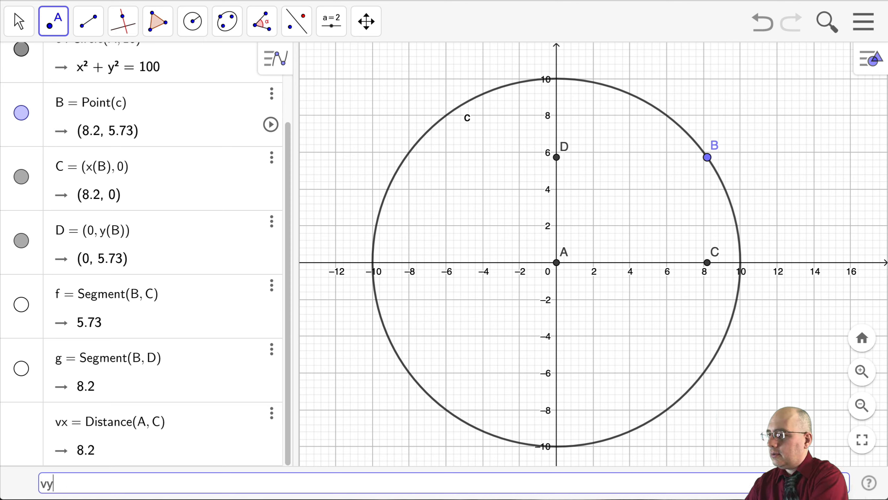
text( =dis)
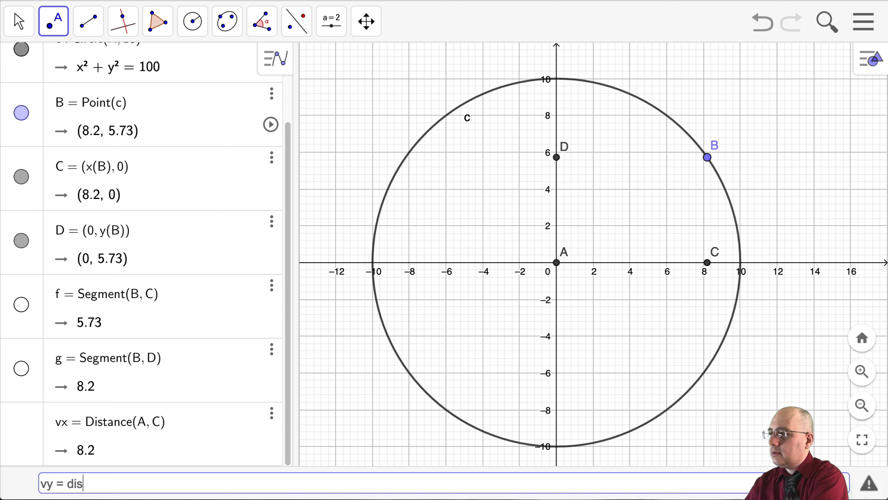
text(tance()A)
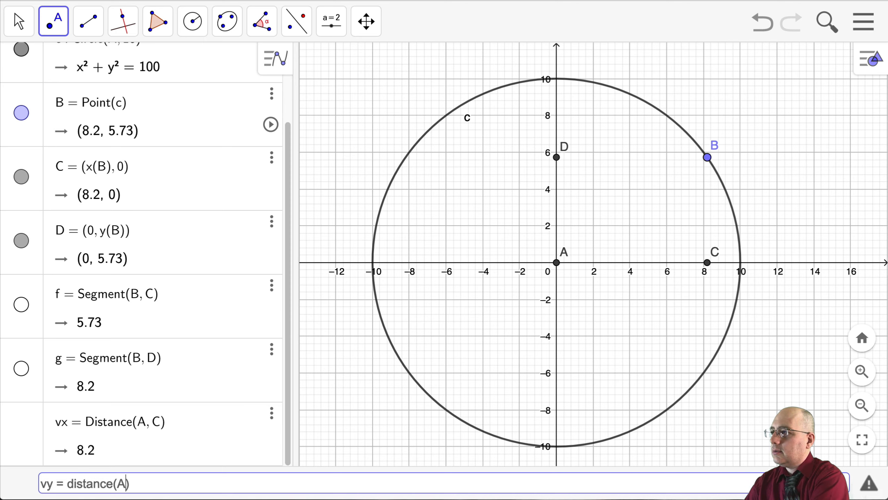
text(,D)
key(Return)
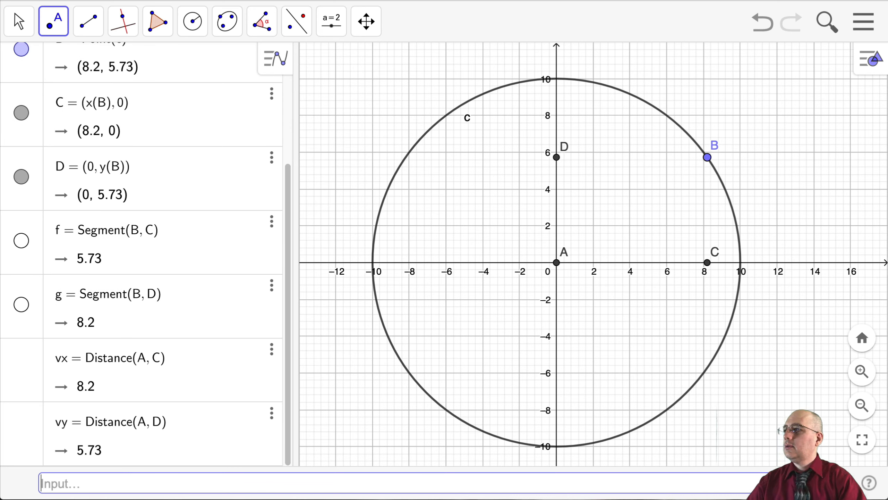
Move point B further down the circle to about (8.9, 4.57)
click(17, 22)
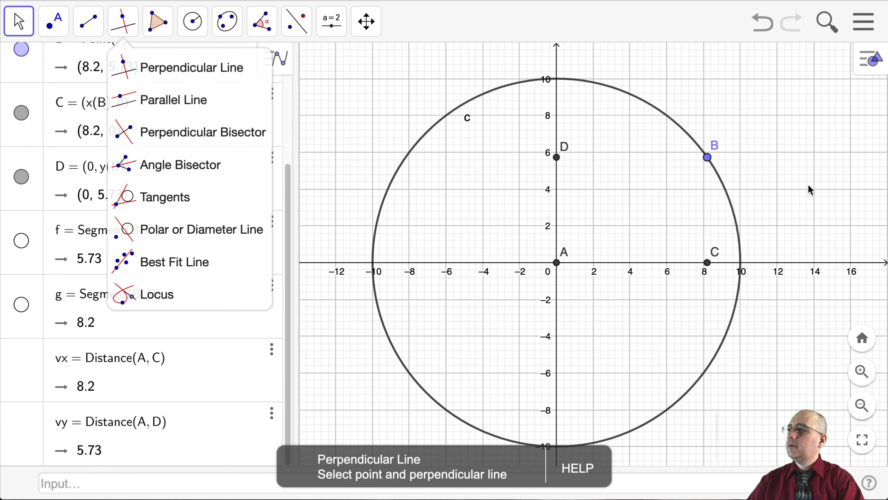
drag(707, 158, 718, 188)
Graph the trajectory function -16(x/vx)^2 + (vy/vx) x + 6
click(273, 483)
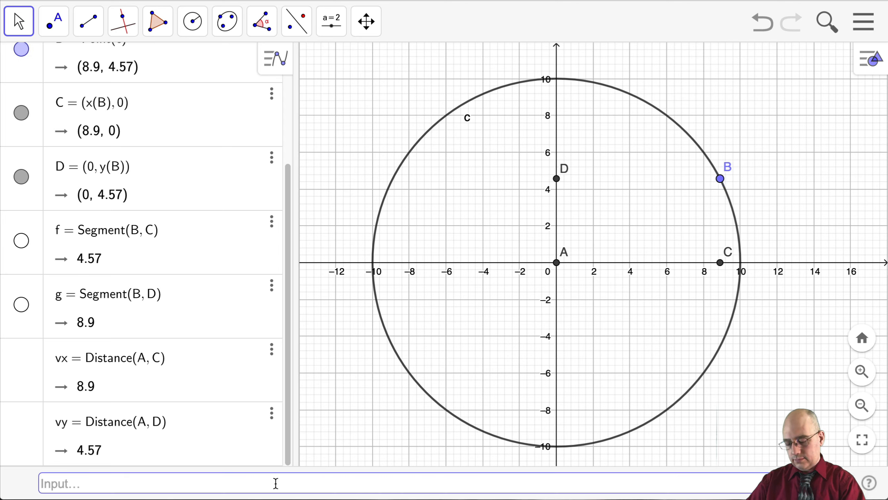
text((x,)
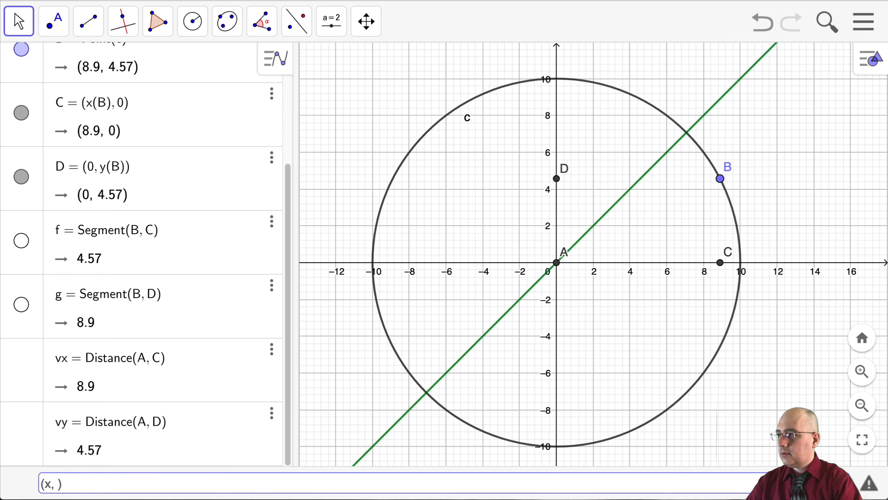
key(BackSpace)
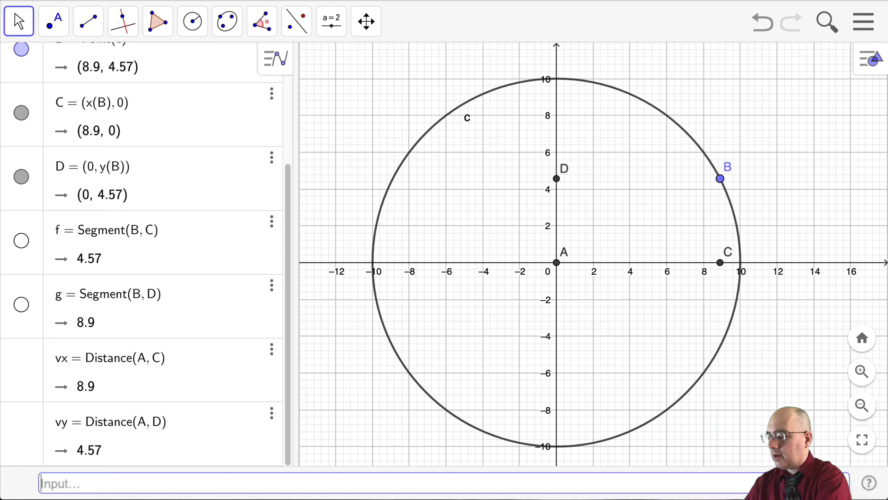
text(-16)
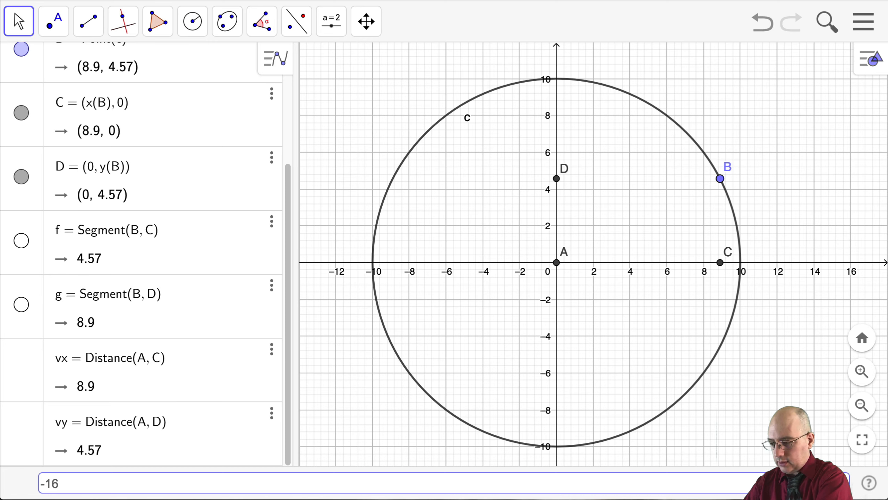
text((x)
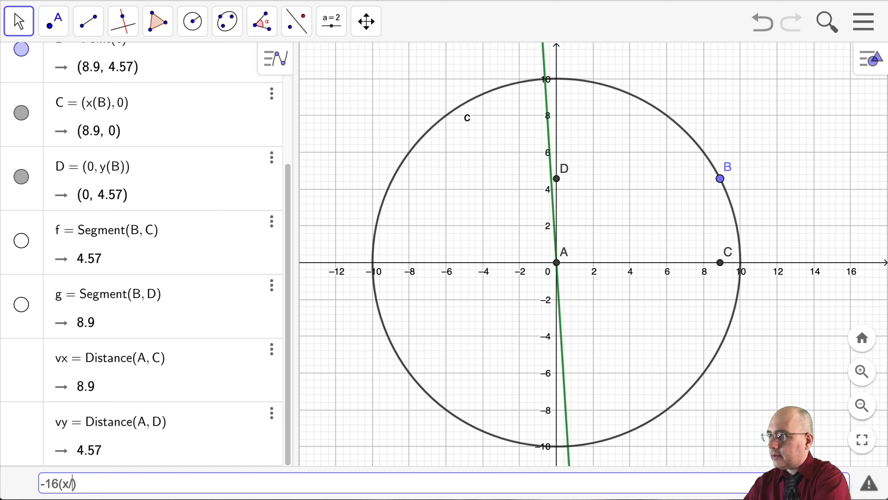
text(/vx)
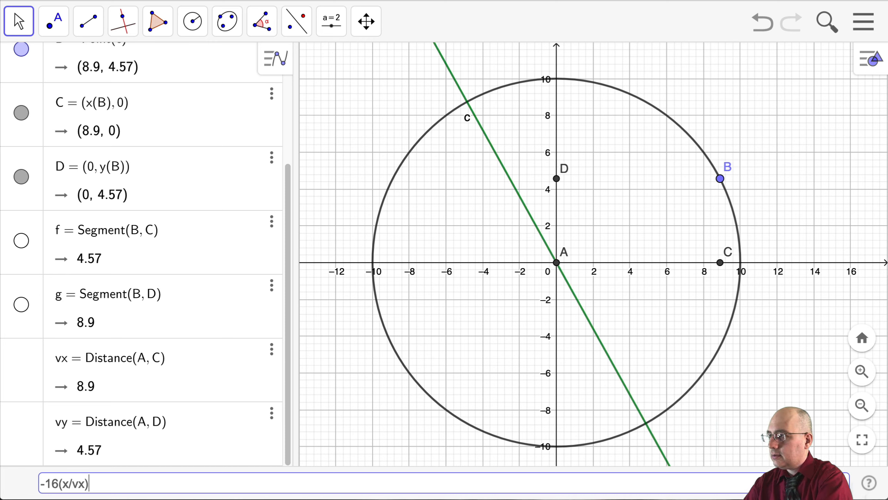
text()^2)
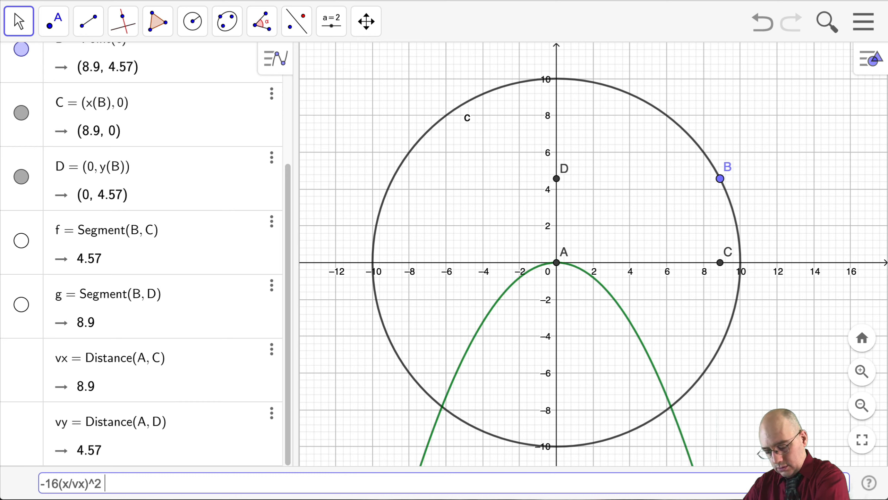
text( +()
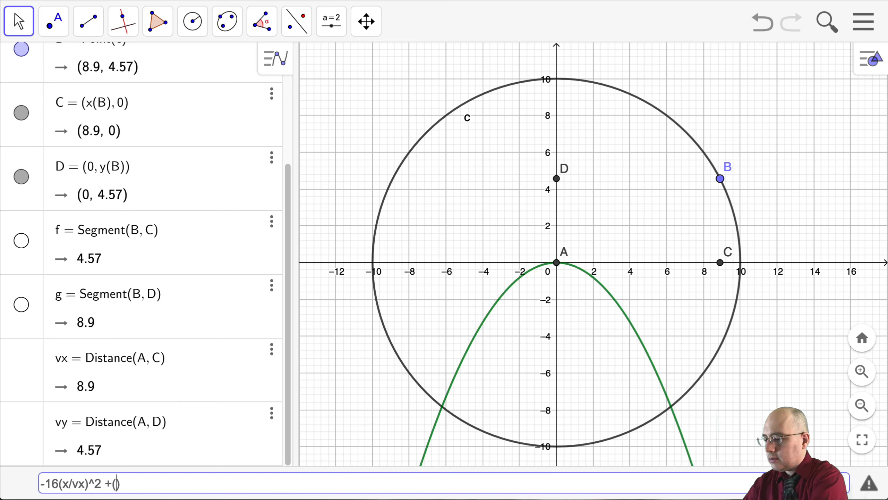
text(vy/)
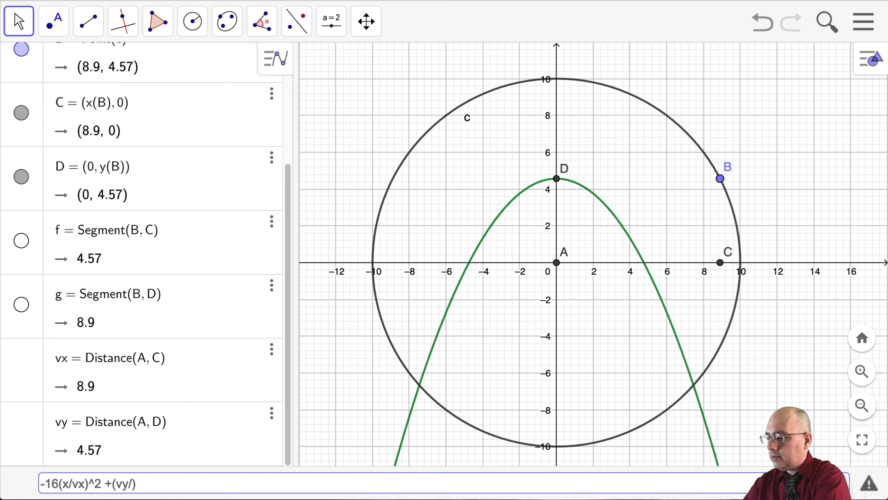
text(vx))
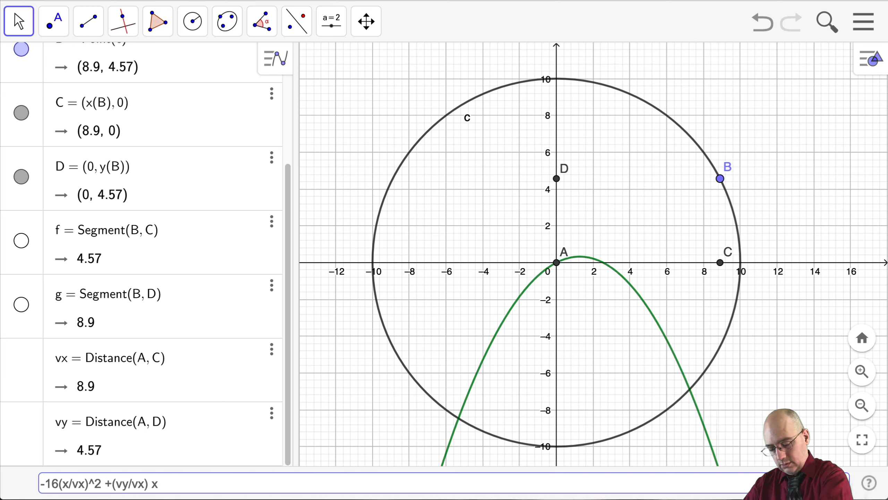
text( x +)
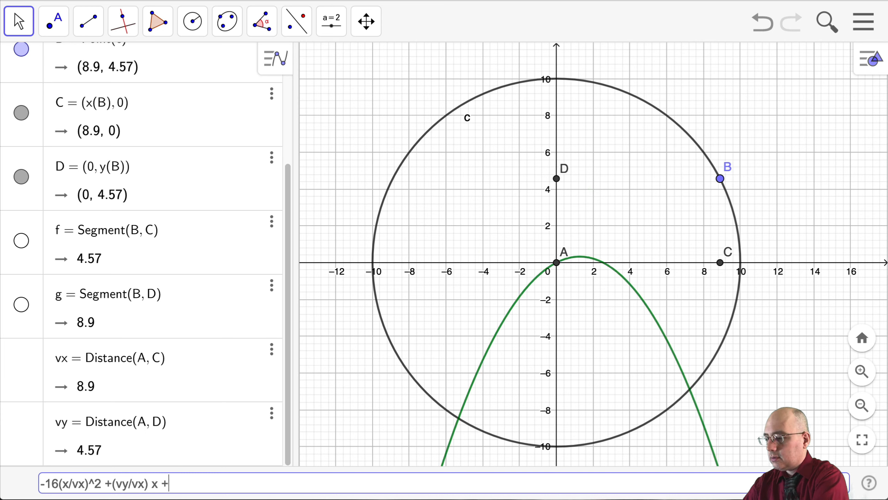
text(6)
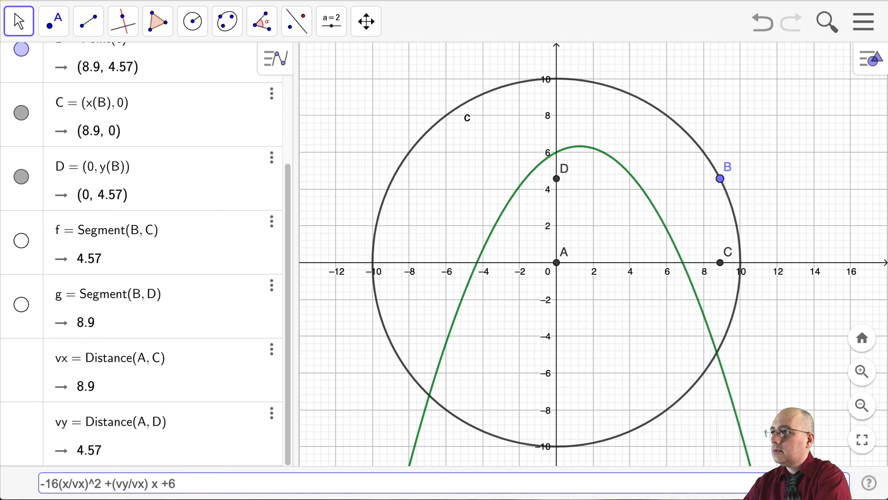
key(Return)
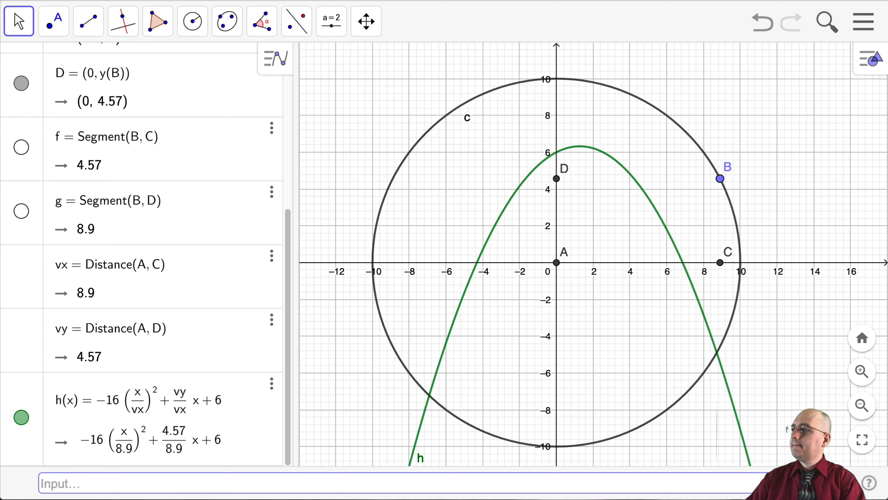
Mark the trajectory parabola's maximum with the Extremum tool and its x-intercepts with the Roots tool
click(50, 29)
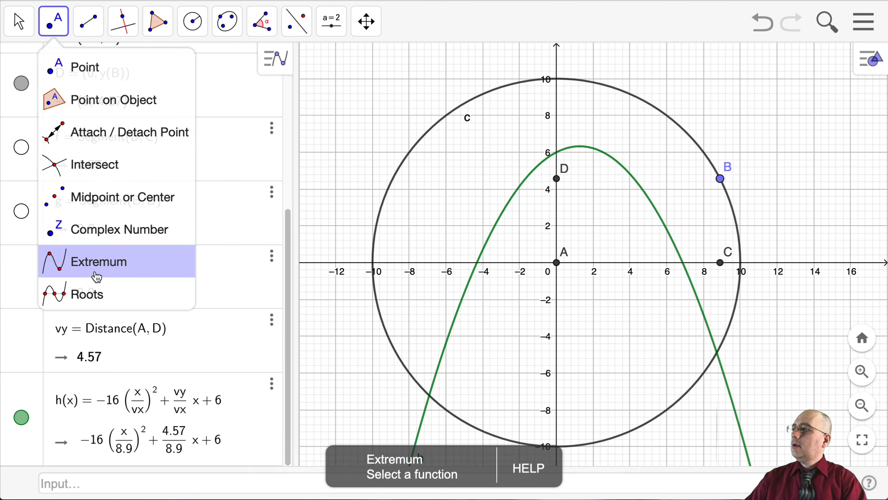
click(98, 260)
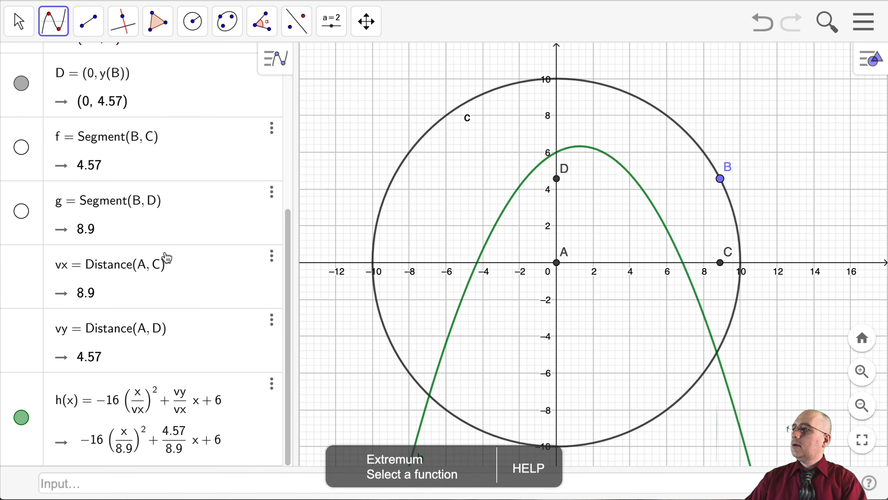
click(582, 149)
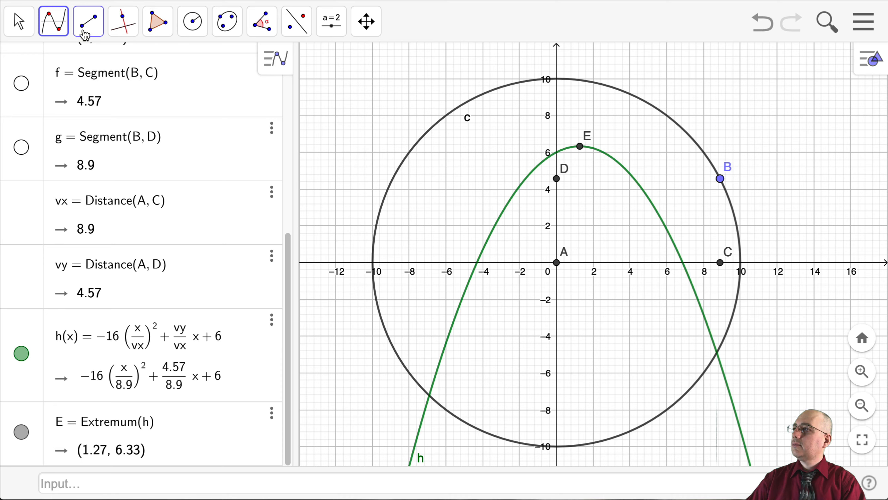
click(53, 34)
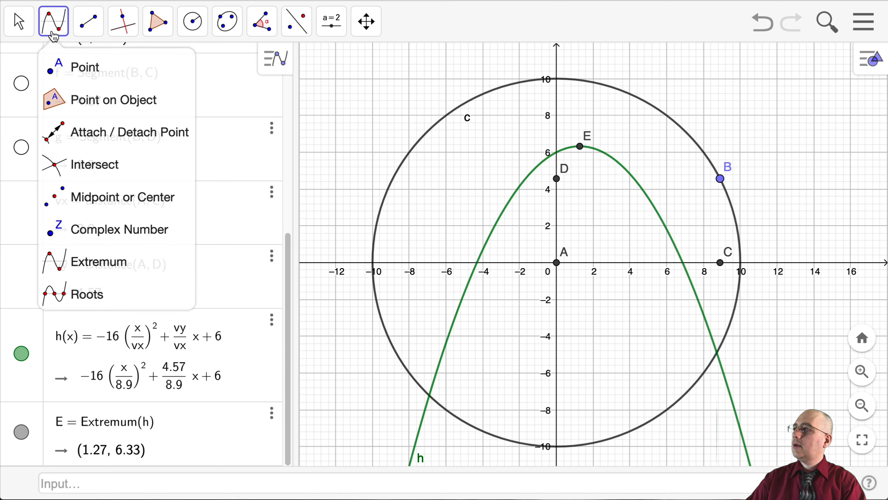
click(117, 300)
click(686, 266)
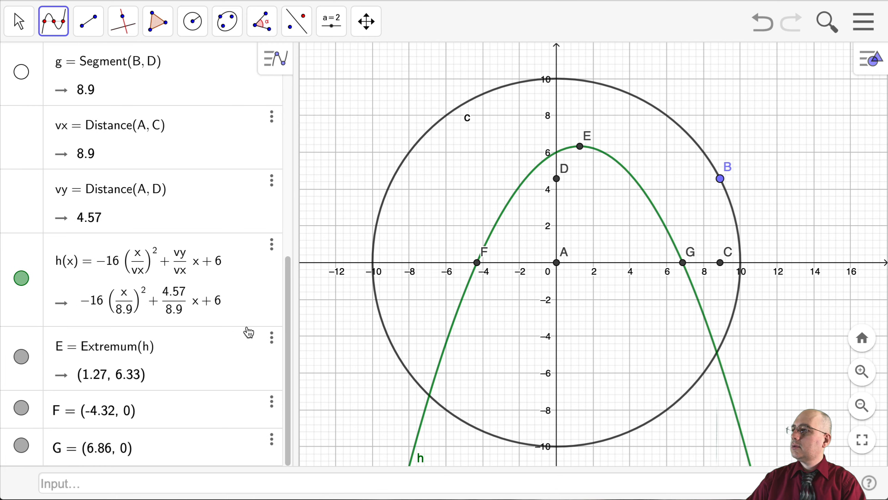
Set the label of extremum point E to show its Value instead of its name
click(271, 337)
click(315, 387)
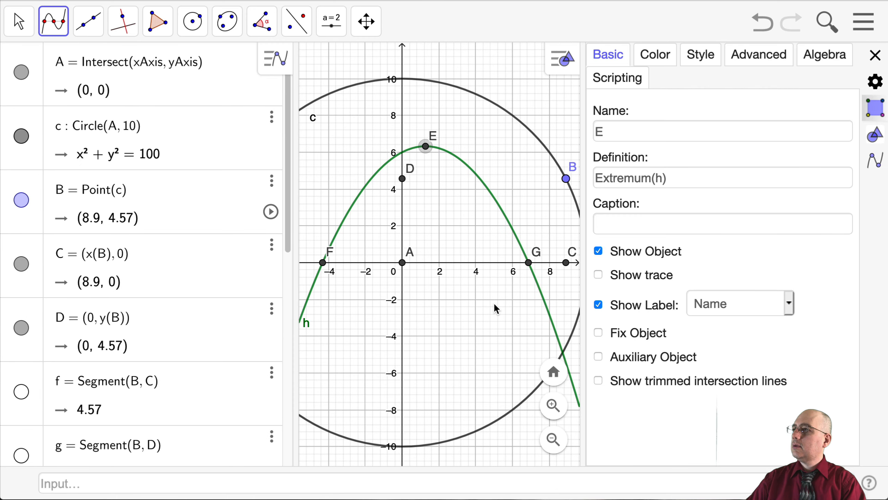
click(778, 306)
click(766, 336)
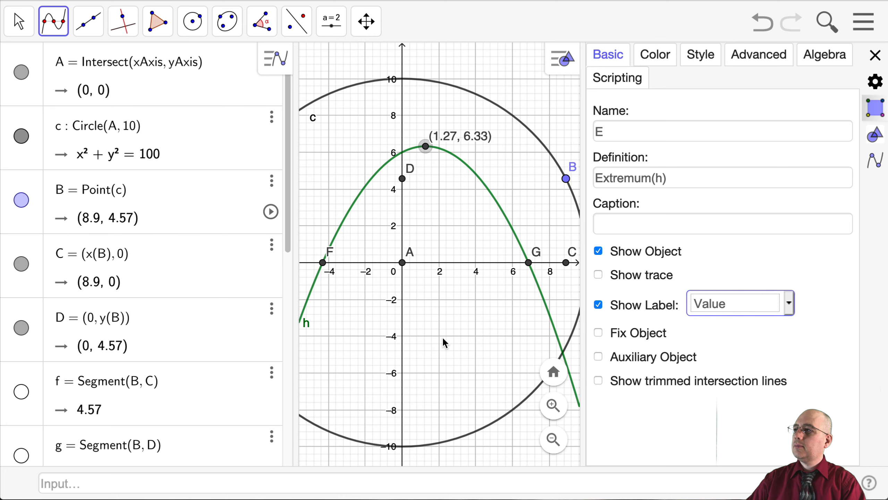
click(875, 55)
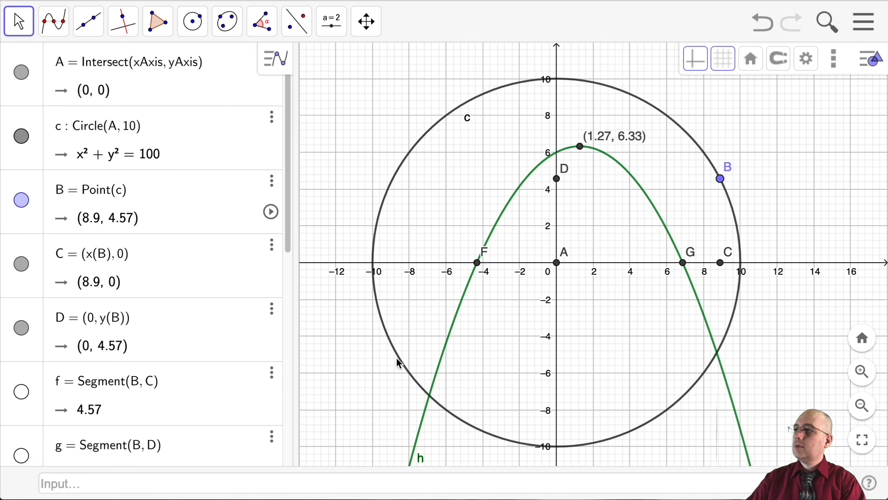
Set the label of point G, the parabola's positive root, to show its Value
click(684, 265)
right_click(684, 268)
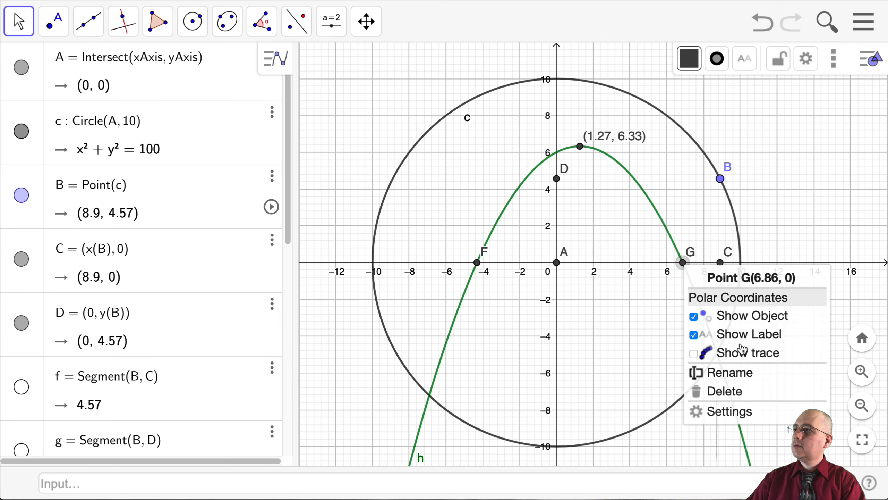
click(710, 412)
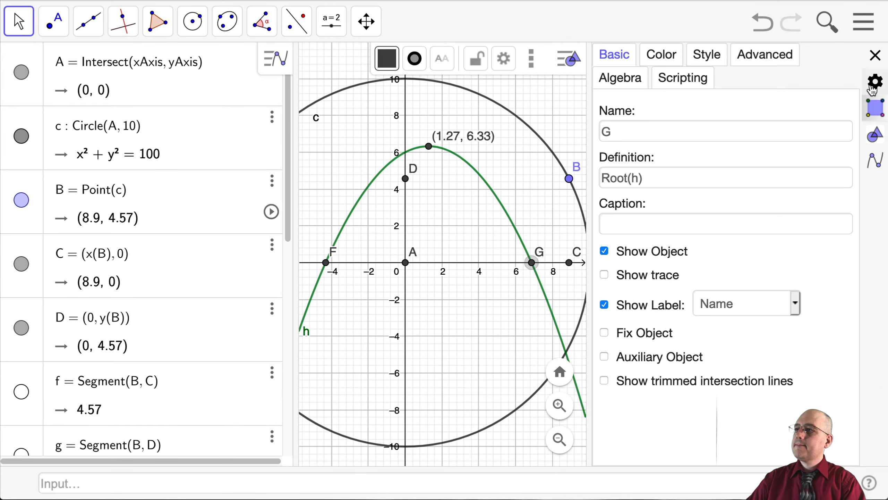
click(795, 303)
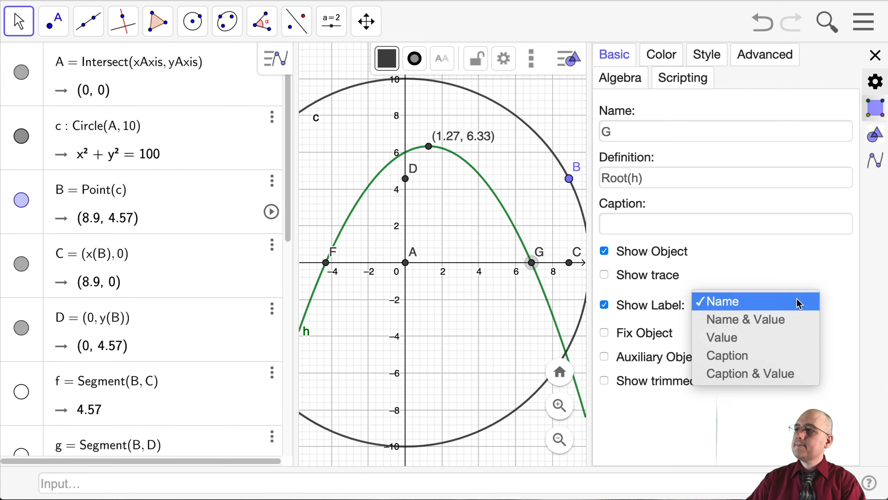
click(765, 338)
click(876, 56)
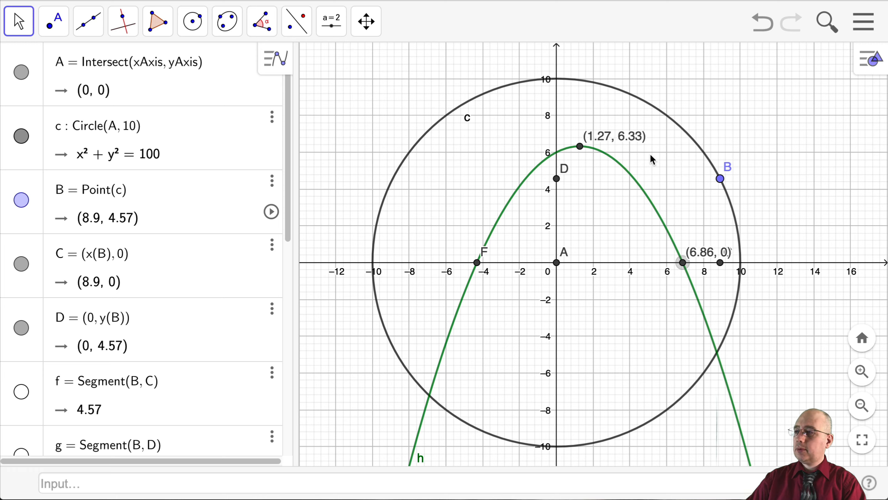
Test the trajectory by moving point B near the circle's top and to (10, 0), ending at about (8.95, 4.46)
click(19, 26)
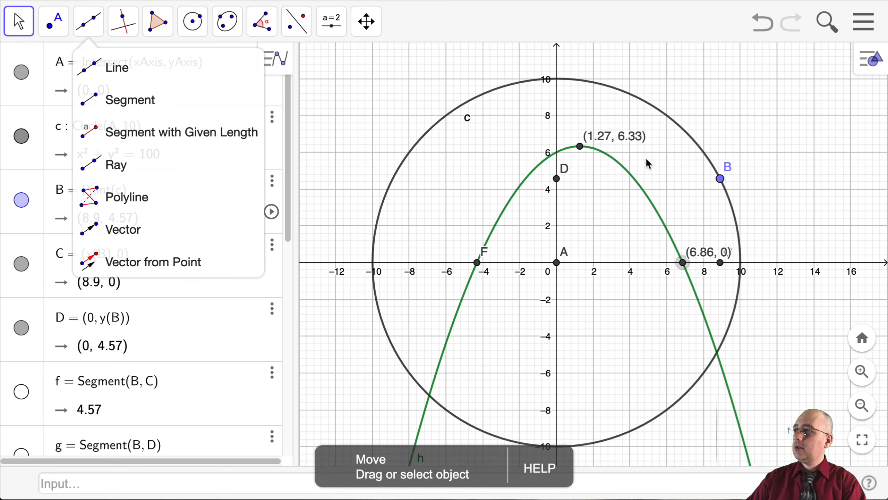
drag(722, 182, 559, 108)
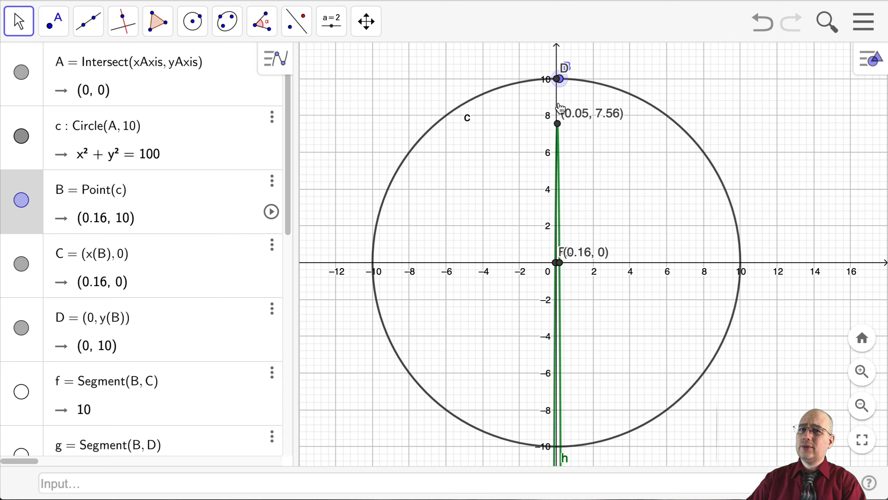
mouse_move(560, 108)
mouse_down()
mouse_move(600, 109)
mouse_move(554, 102)
mouse_up()
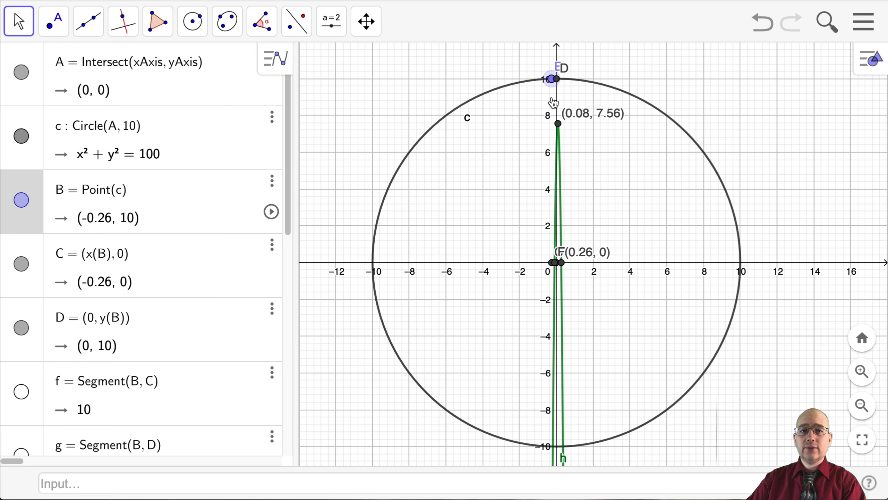
drag(553, 102, 780, 265)
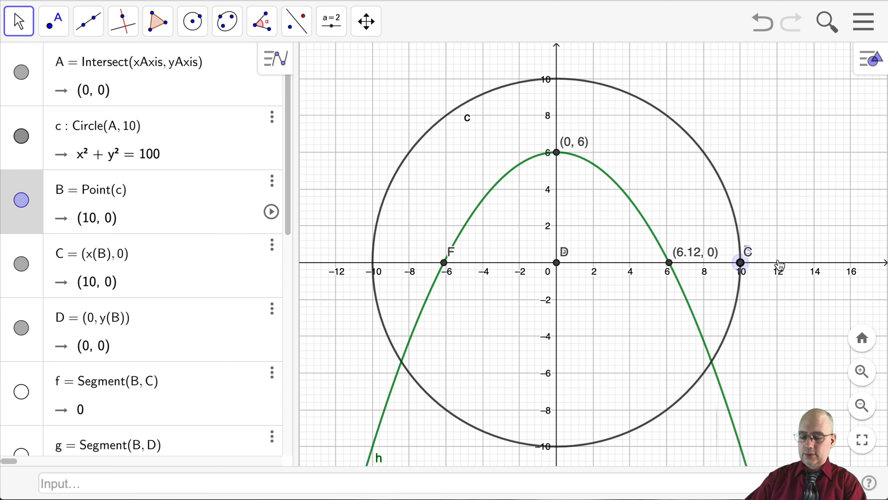
drag(780, 264, 750, 172)
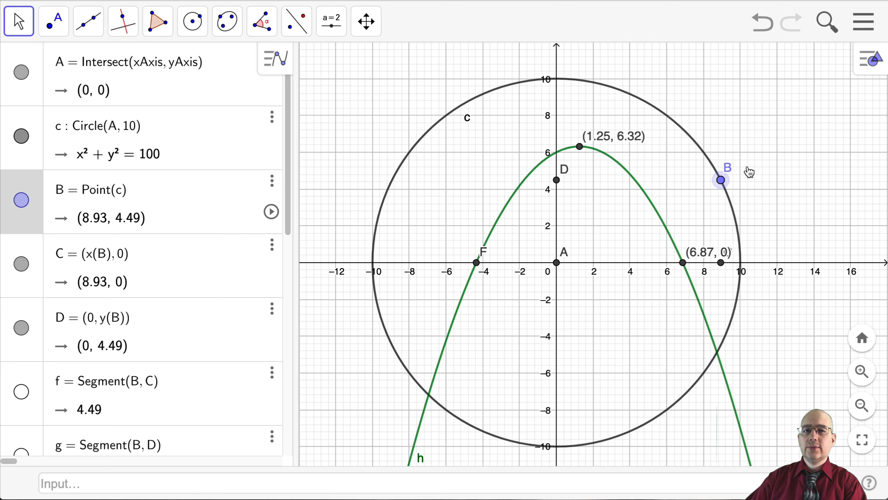
mouse_move(749, 172)
mouse_down()
mouse_move(761, 246)
mouse_move(730, 167)
mouse_move(738, 178)
mouse_up()
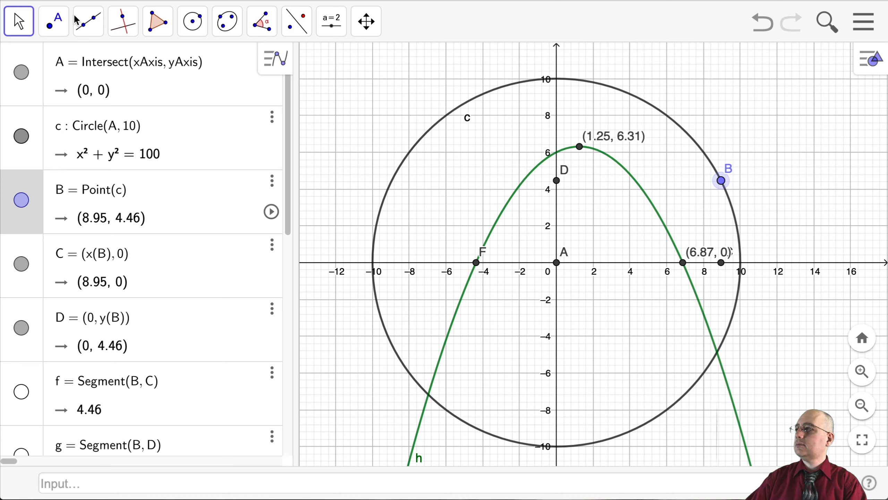
Create the launch angle from C to B with its vertex at A
click(260, 22)
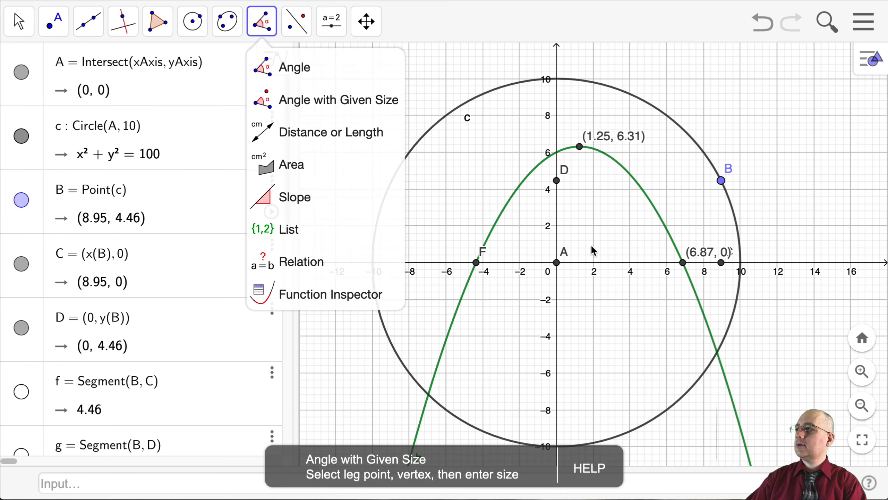
click(321, 72)
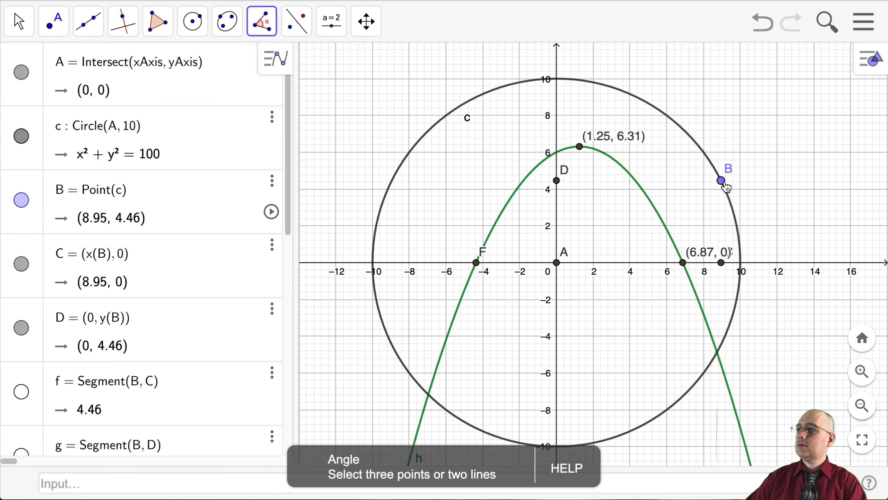
click(721, 263)
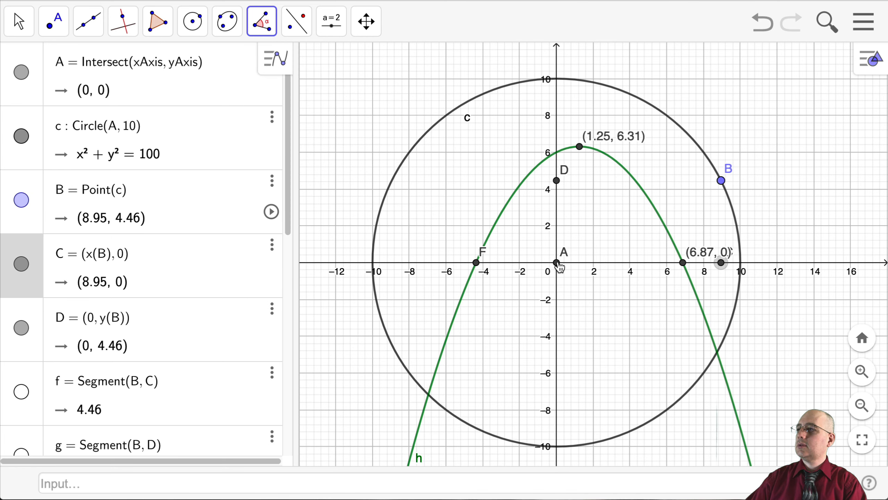
click(557, 263)
click(720, 181)
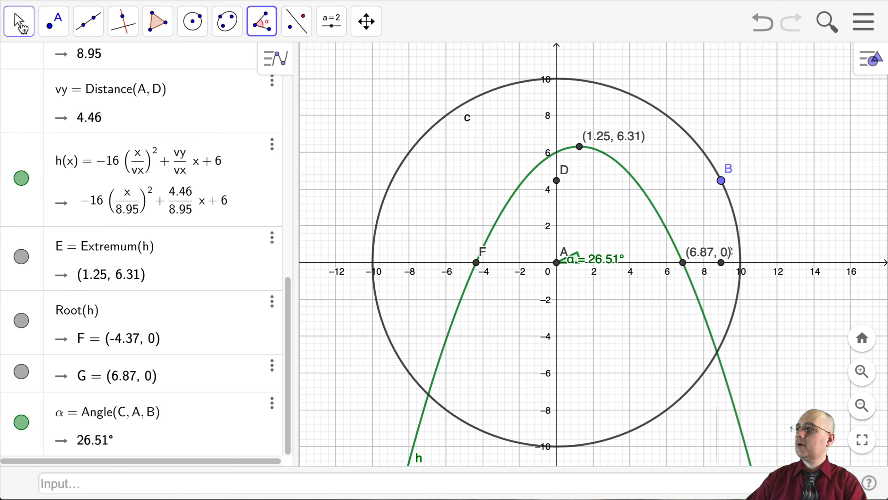
Move the launch angle's label clear of its angle mark and shift point B to about (8.97, 4.42)
click(21, 23)
drag(589, 257, 624, 251)
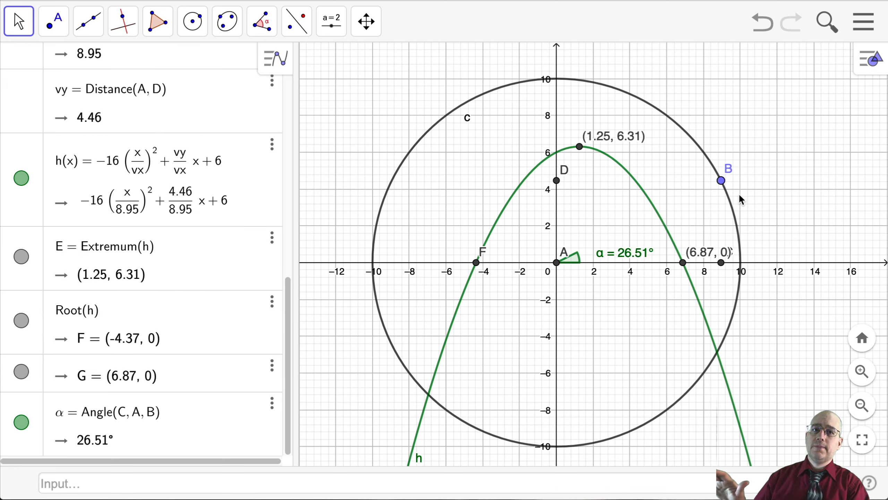
drag(721, 181, 686, 204)
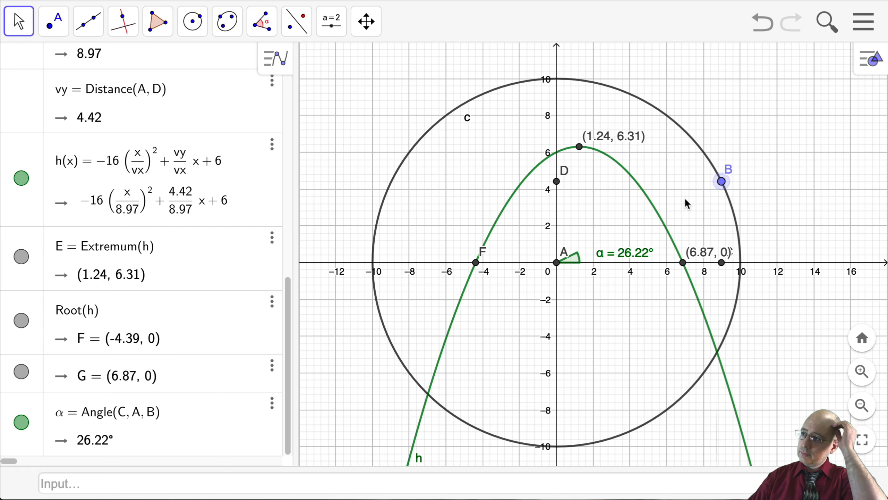
Set the constant term of h(x) to 12 and try the trajectory with point B at about (9.64, 2.66)
scroll(684, 197, down, 1)
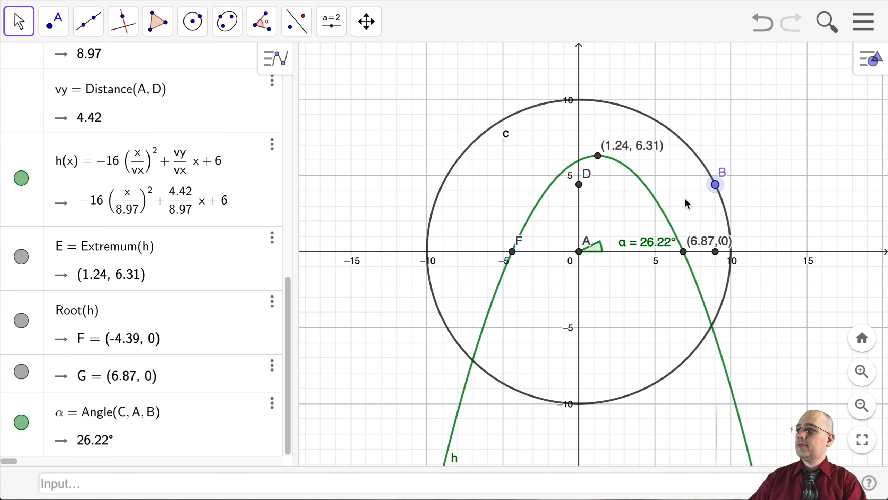
scroll(684, 197, up, 2)
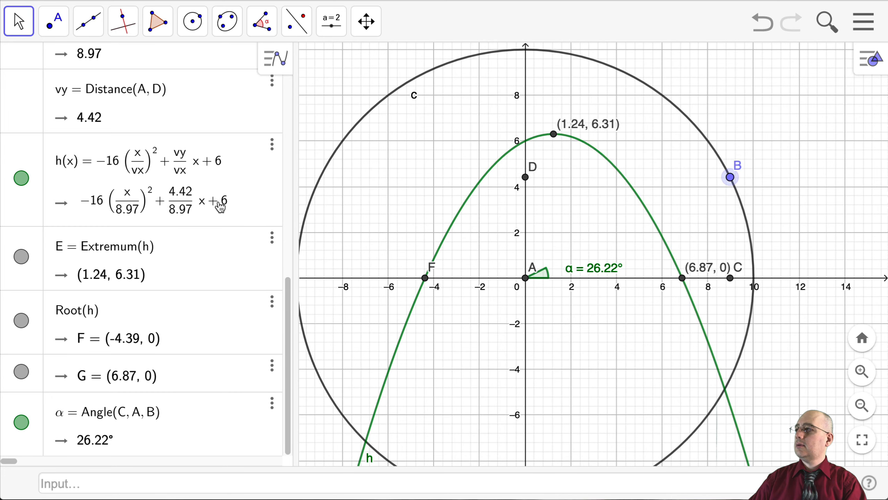
click(220, 206)
key(ctrl+a)
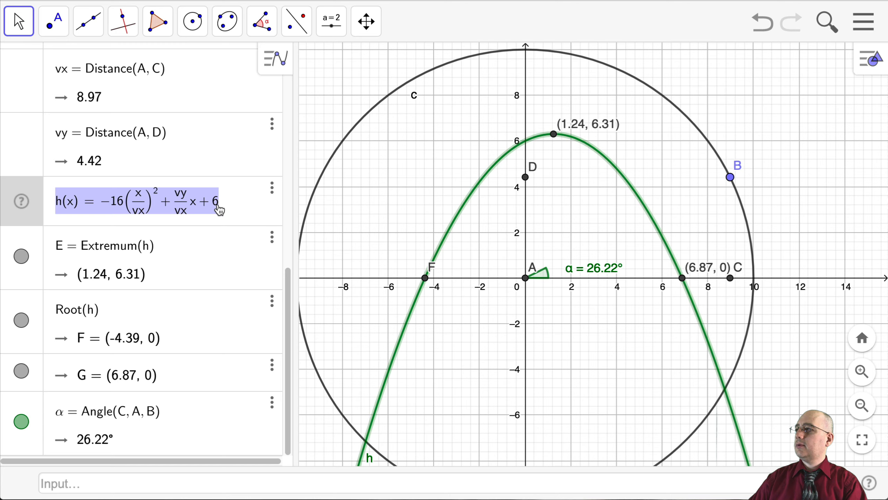
click(217, 205)
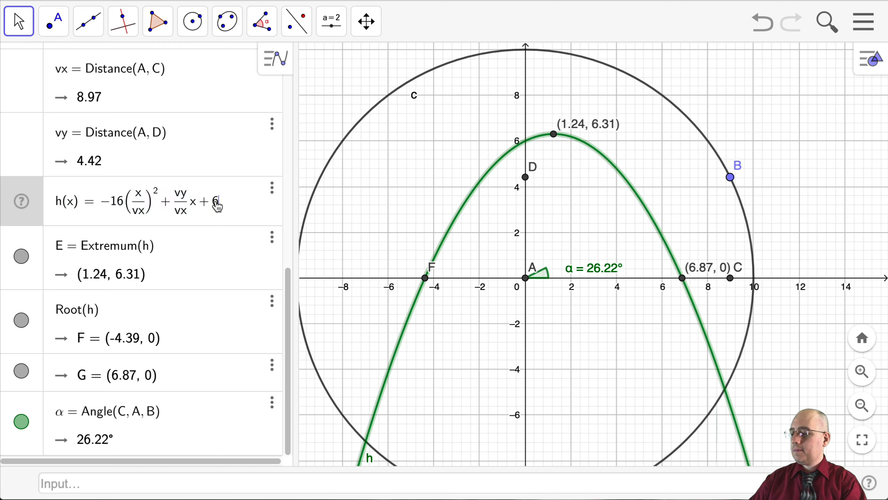
key(BackSpace)
text(1)
key(BackSpace)
key(BackSpace)
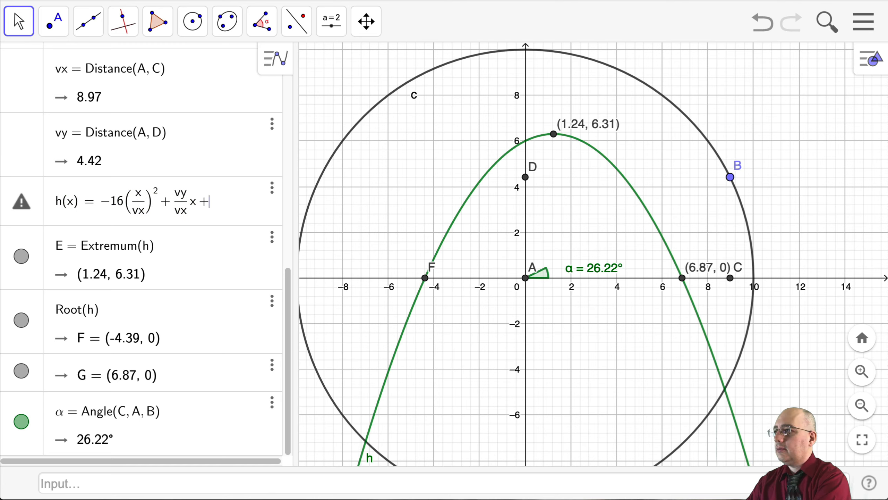
text(12)
key(Return)
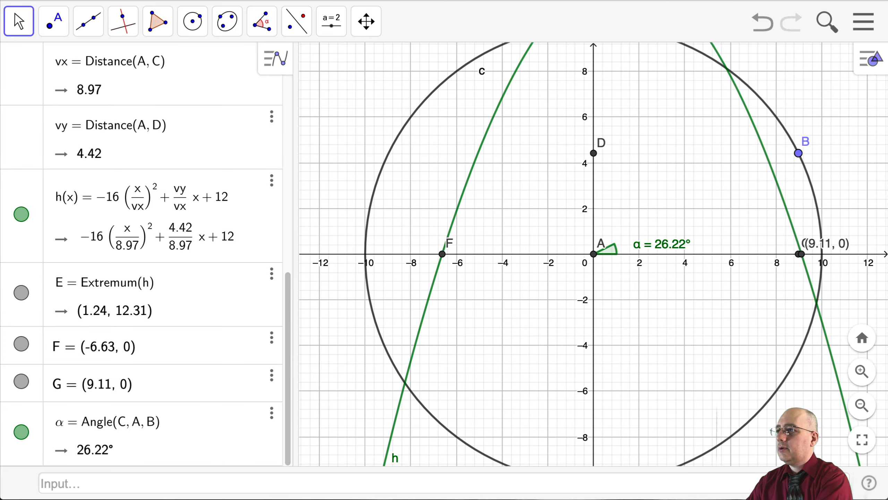
scroll(578, 244, down, 5)
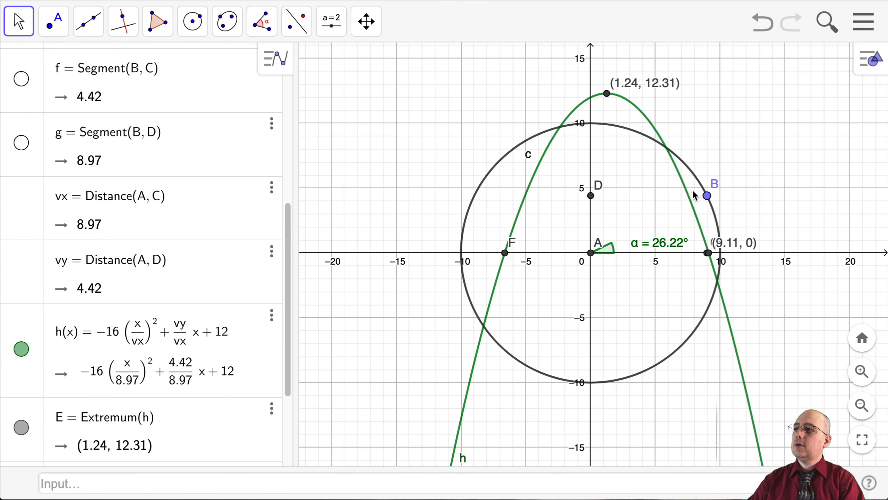
drag(706, 200, 716, 221)
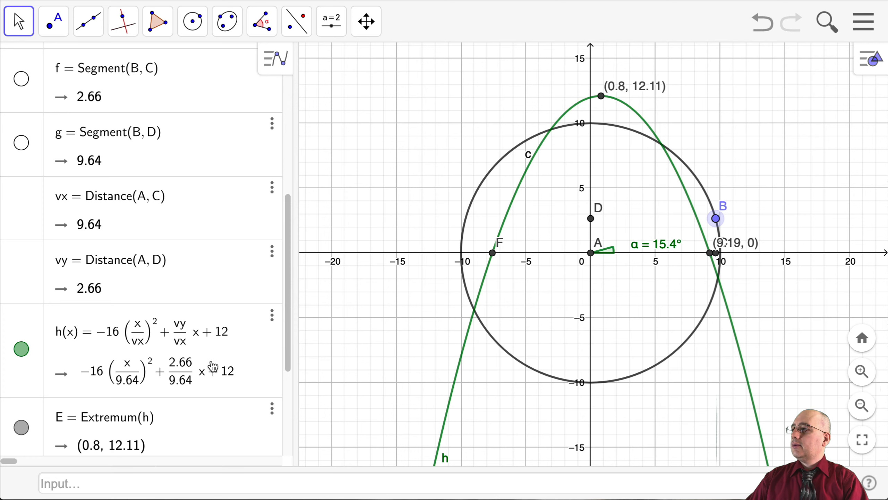
Set the constant term of h(x) to 1
scroll(229, 371, down, 4)
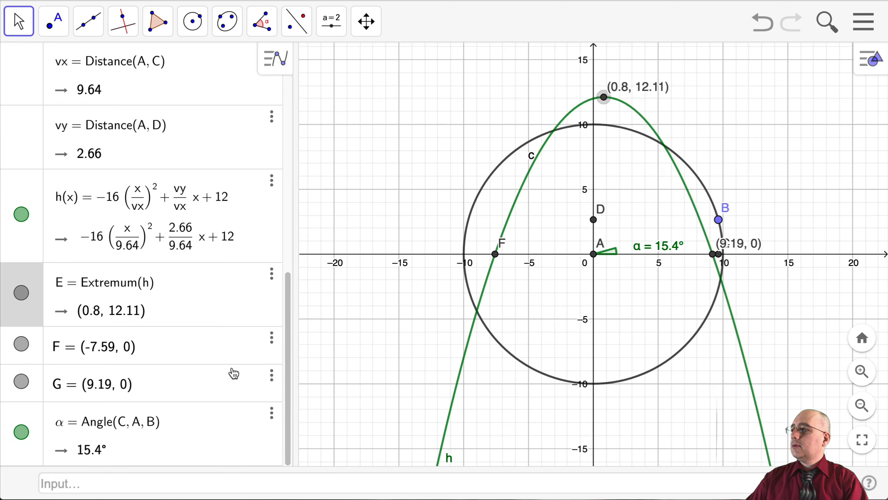
click(234, 243)
key(BackSpace)
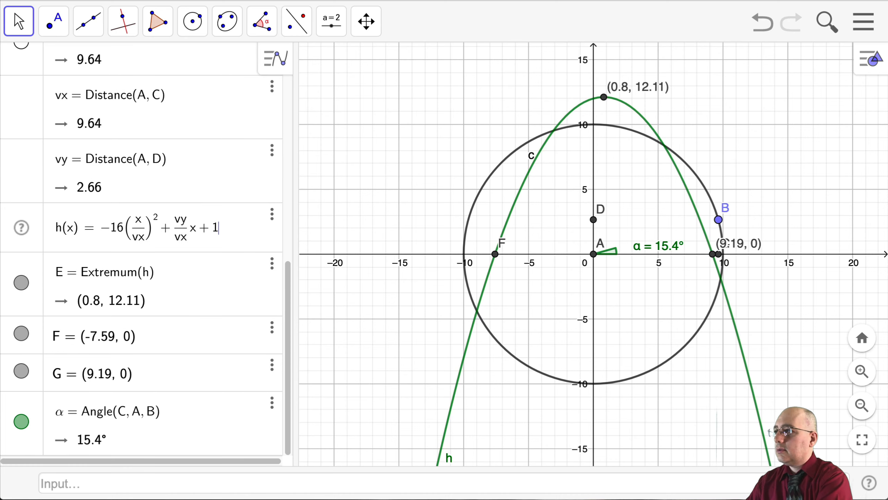
key(Return)
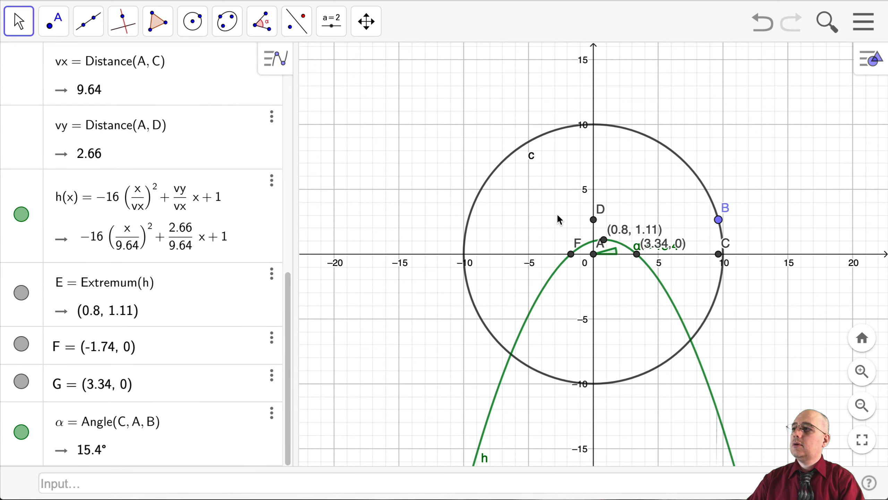
Reposition the labels of the launch angle and the maximum, and test point B at about (7.94, 6.08) and (8.94, 4.48)
drag(718, 222, 718, 219)
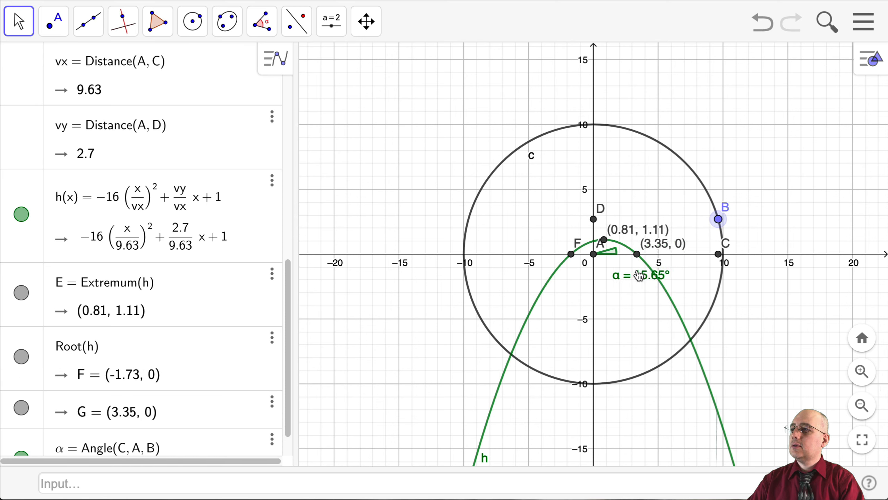
drag(649, 221, 572, 185)
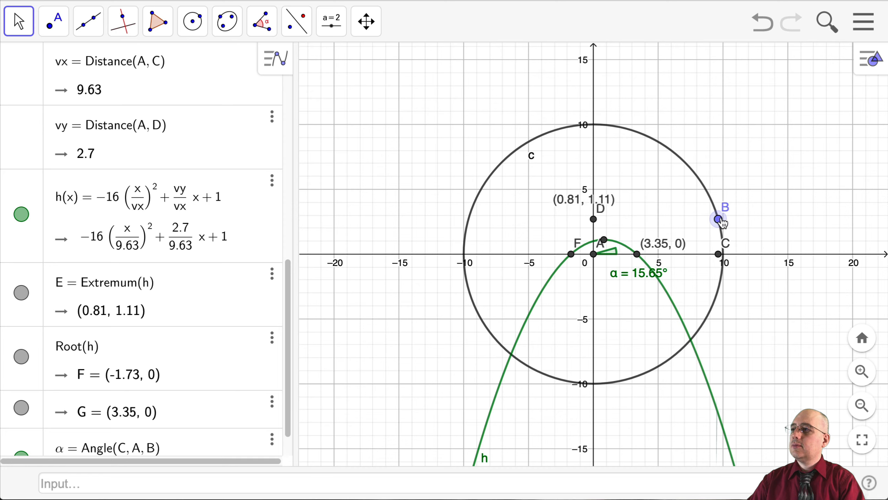
drag(721, 222, 697, 180)
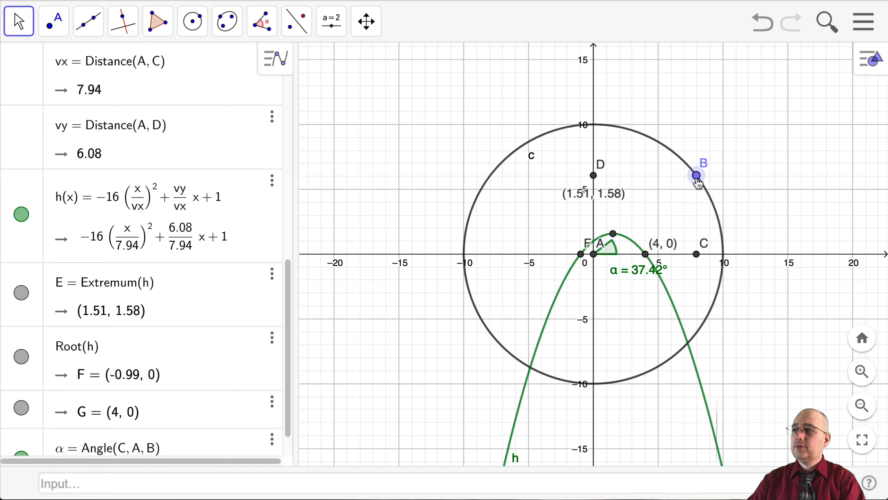
drag(697, 182, 678, 214)
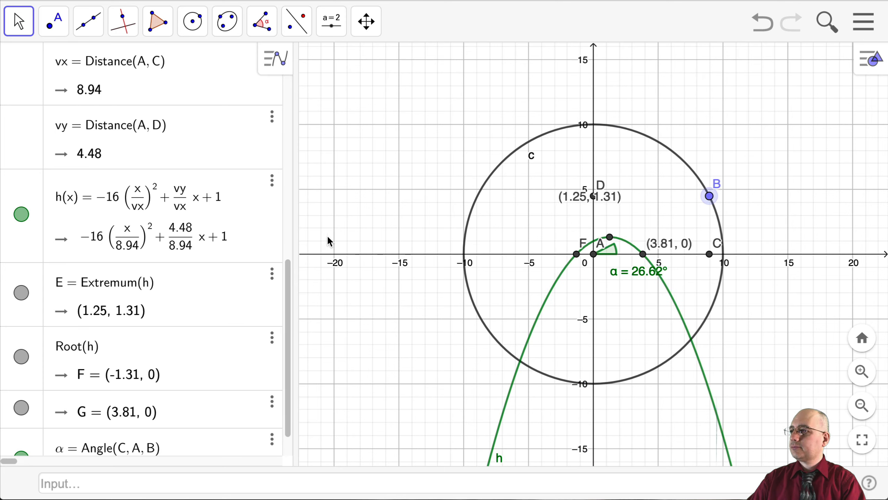
Set the constant term of h(x) to 6
click(231, 245)
key(ctrl+a)
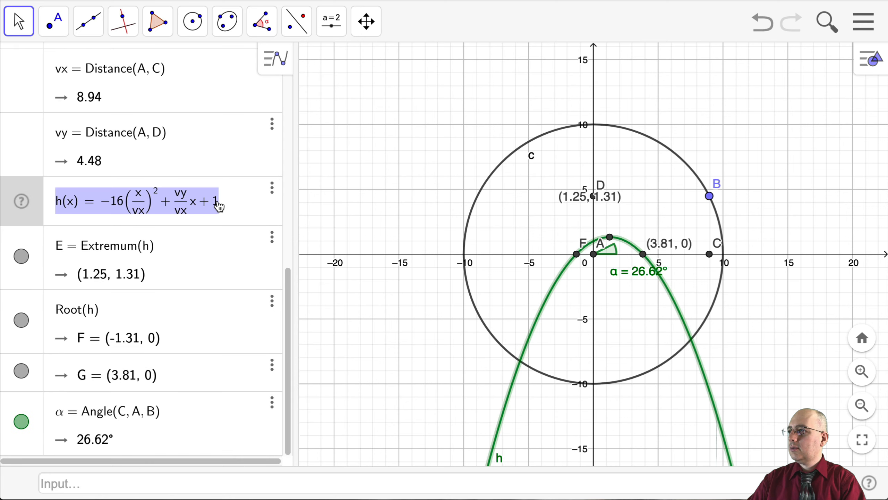
click(220, 204)
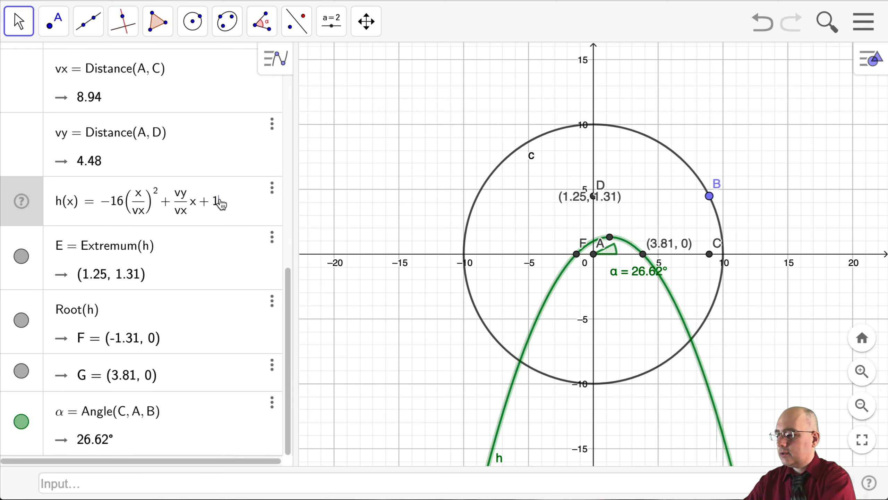
key(BackSpace)
text(6)
key(Return)
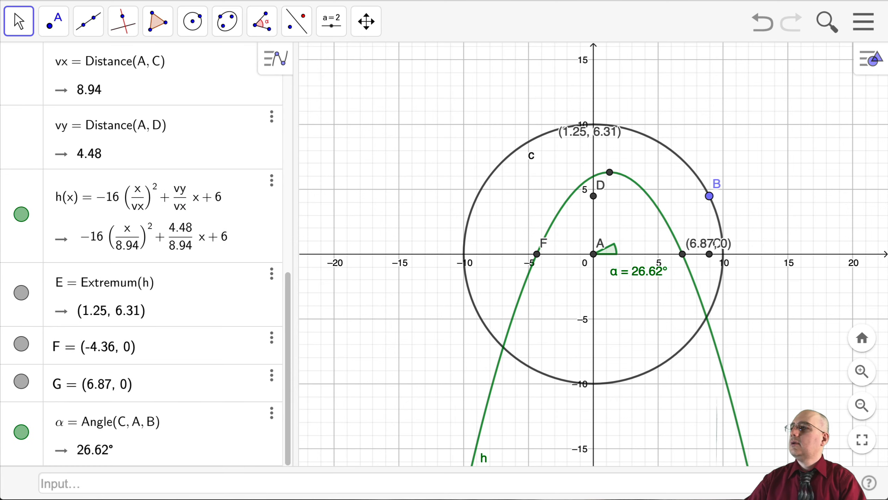
Nudge point B along the circle to about (8.94, 4.47)
scroll(234, 271, up, 3)
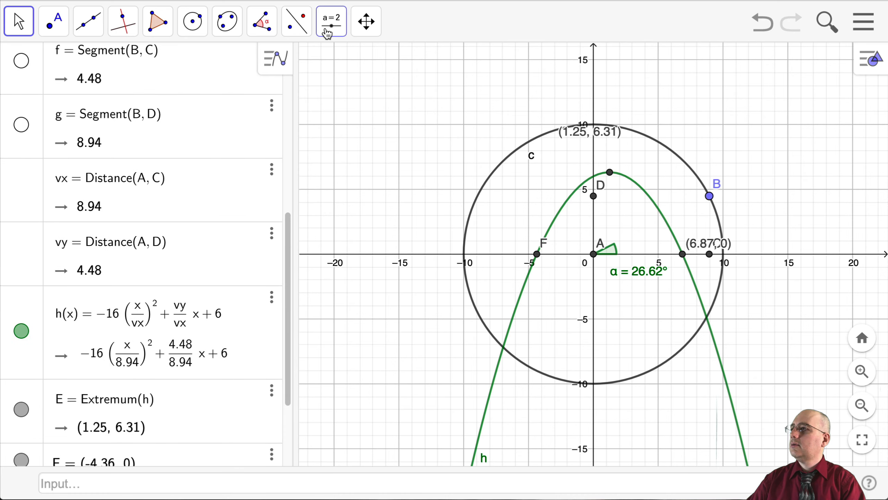
scroll(208, 87, up, 1)
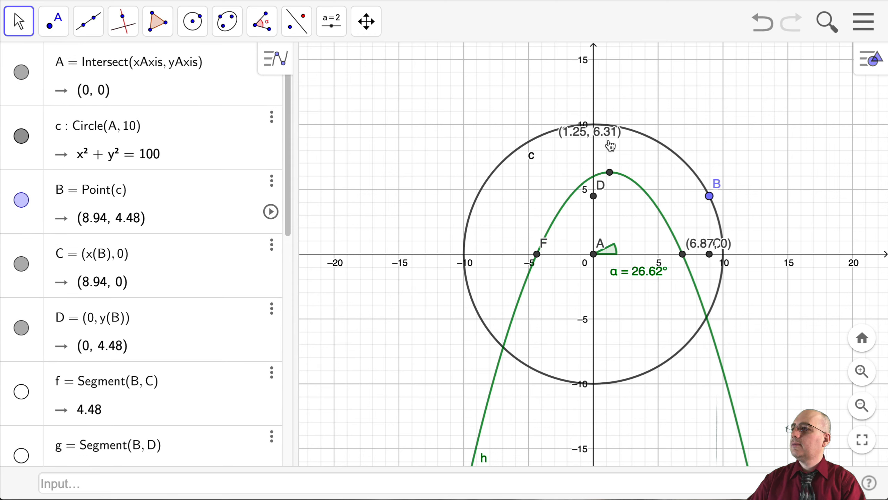
mouse_move(711, 197)
mouse_down()
mouse_move(715, 207)
mouse_move(706, 183)
mouse_move(715, 198)
mouse_up()
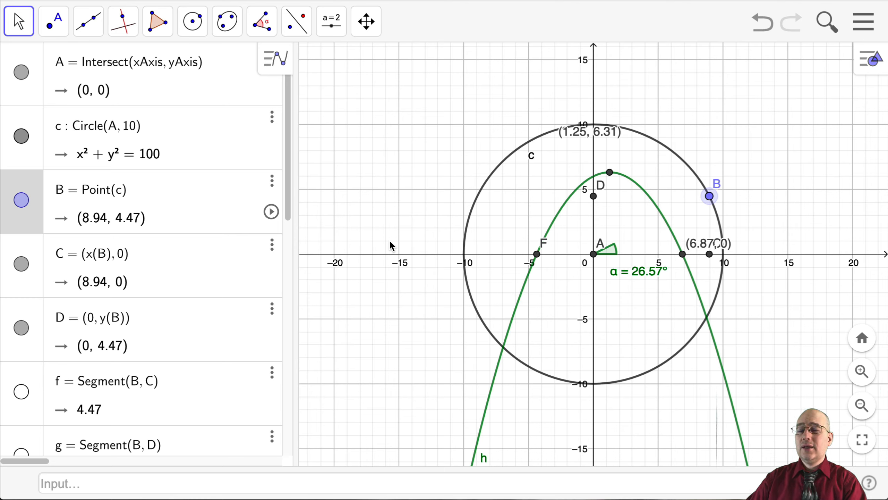
Set the radius of circle c to 20 and move point B to about (16.15, 11.8)
click(164, 161)
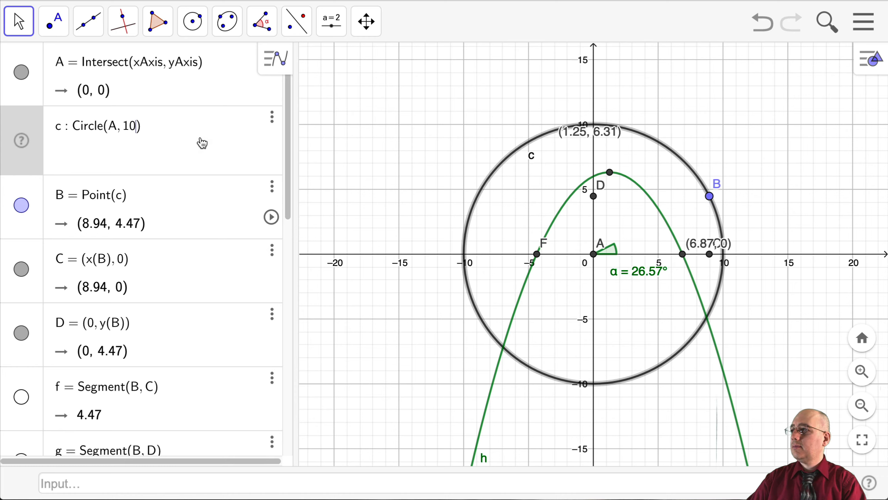
key(BackSpace)
key(BackSpace)
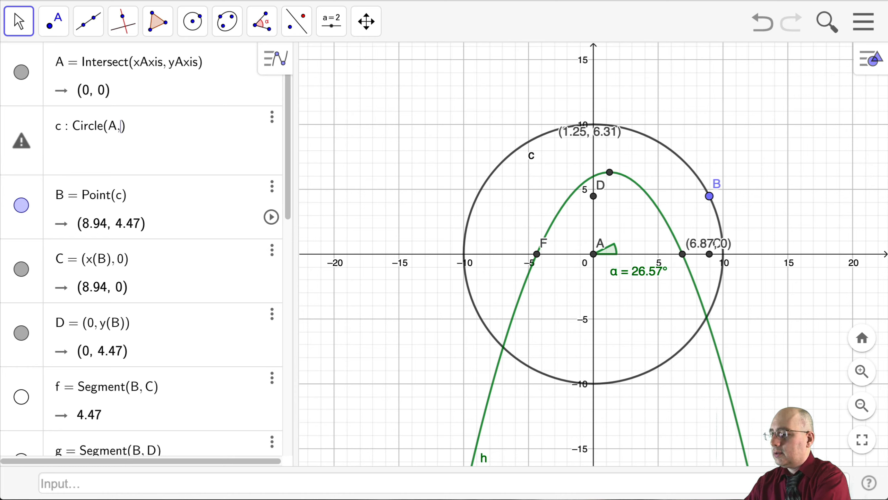
text(20)
key(Return)
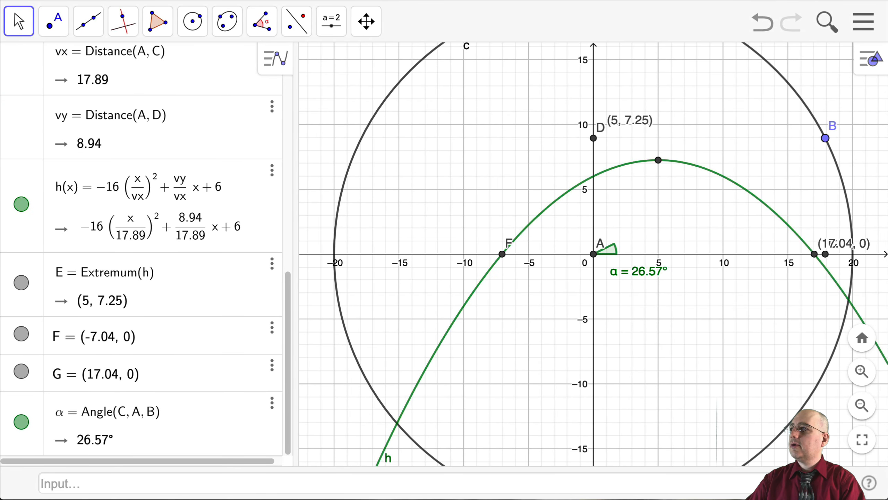
drag(827, 139, 821, 94)
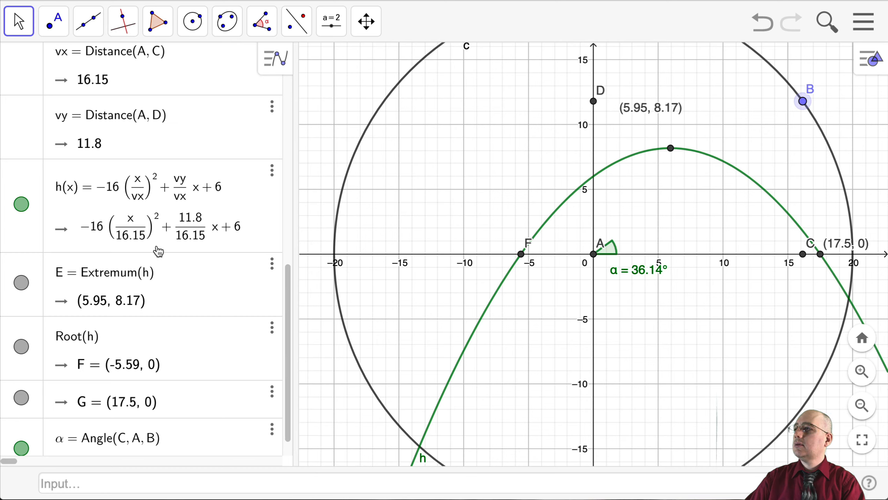
click(99, 231)
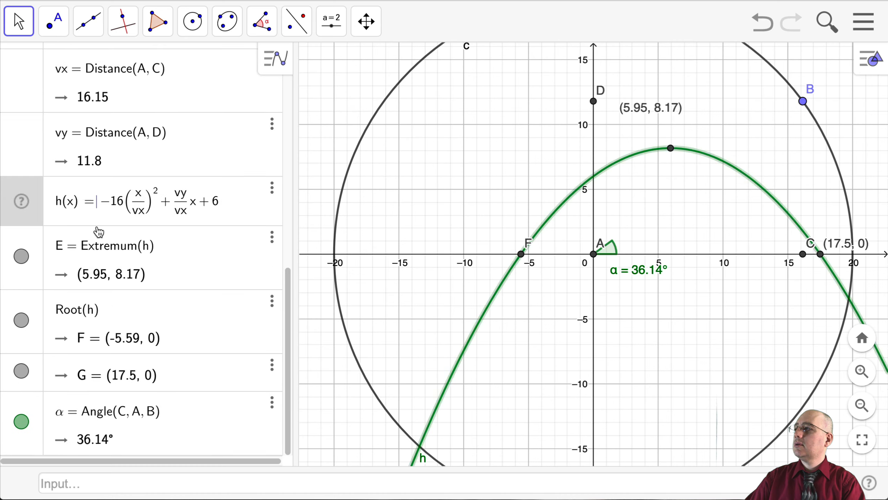
click(105, 232)
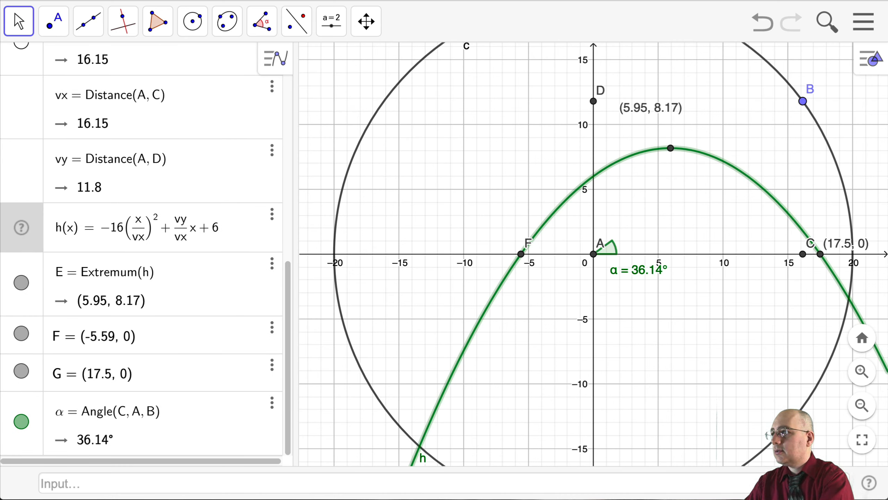
scroll(187, 110, up, 5)
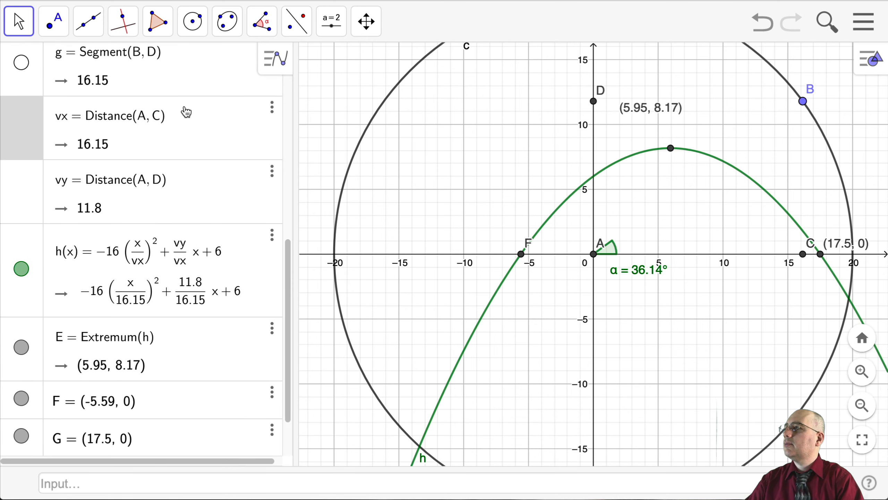
Set the radius of circle c to 10
scroll(129, 91, up, 2)
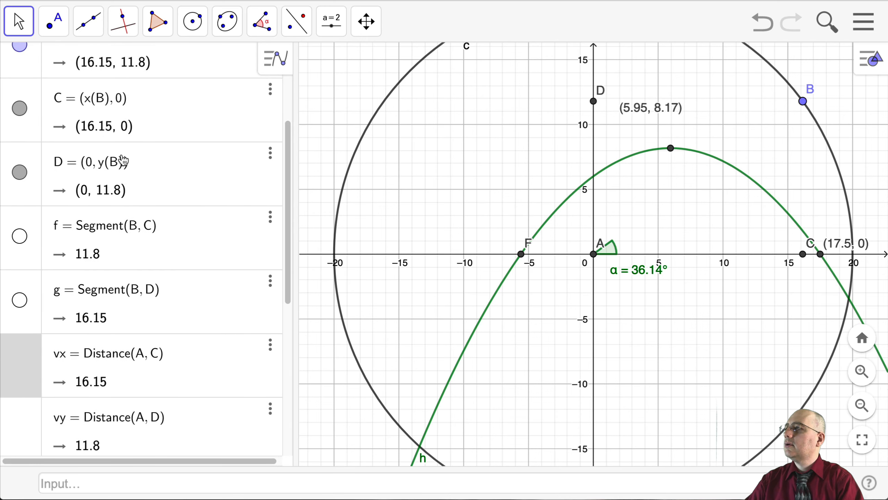
scroll(140, 167, up, 4)
click(145, 152)
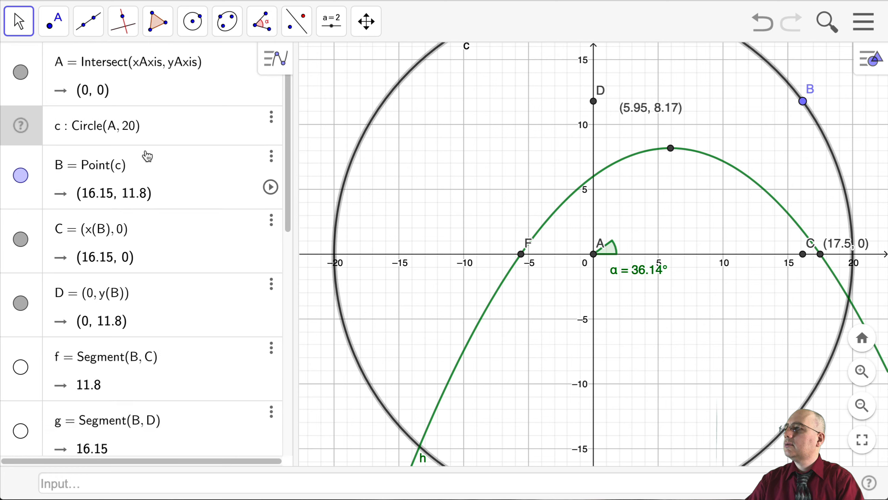
click(145, 152)
click(148, 164)
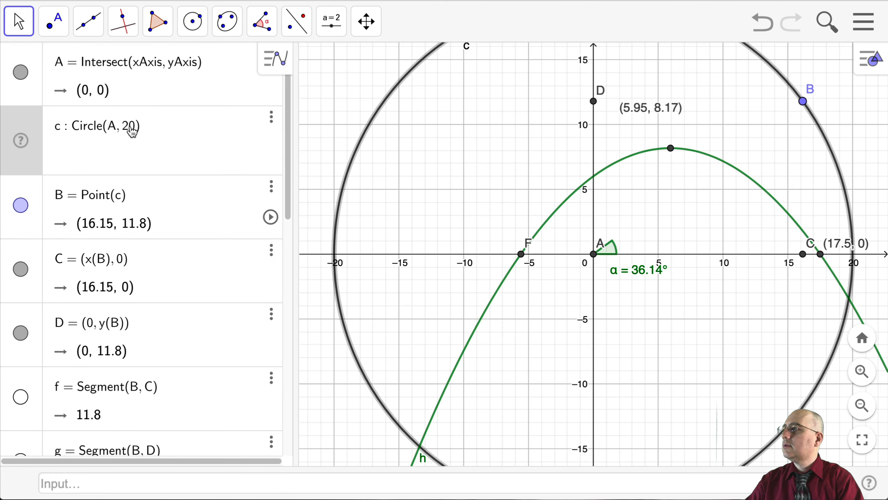
drag(128, 128, 143, 131)
click(143, 132)
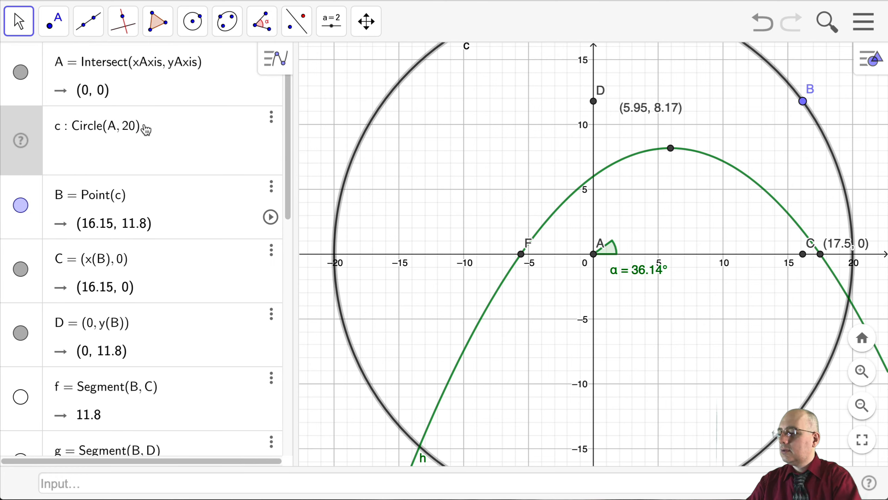
key(BackSpace)
text(1)
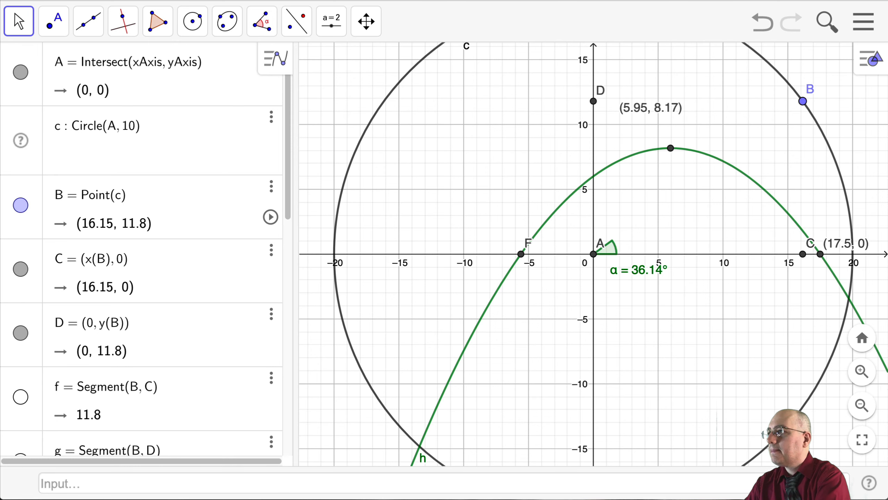
key(Return)
Set the coefficient of the squared term in h(x) to -8
double_click(111, 242)
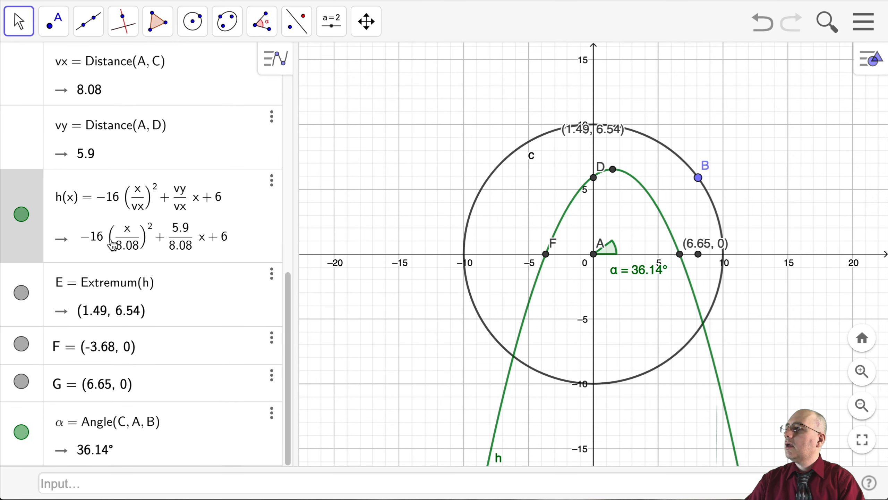
click(119, 230)
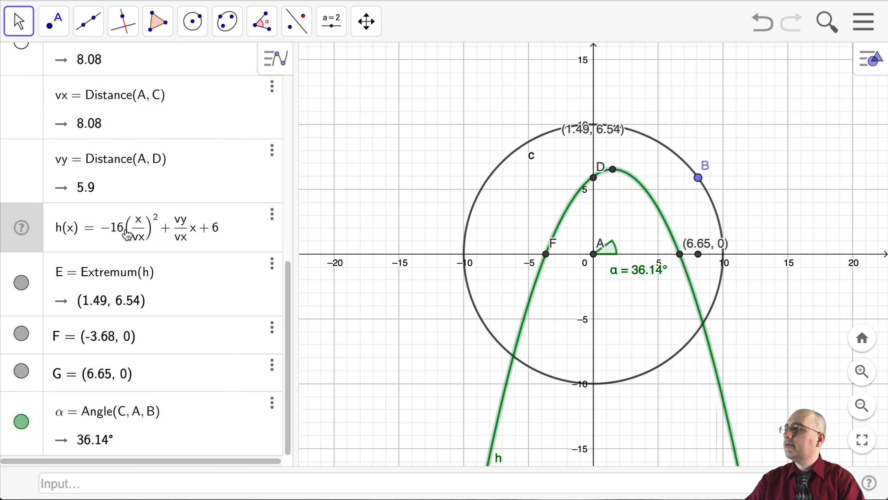
key(BackSpace)
key(Delete)
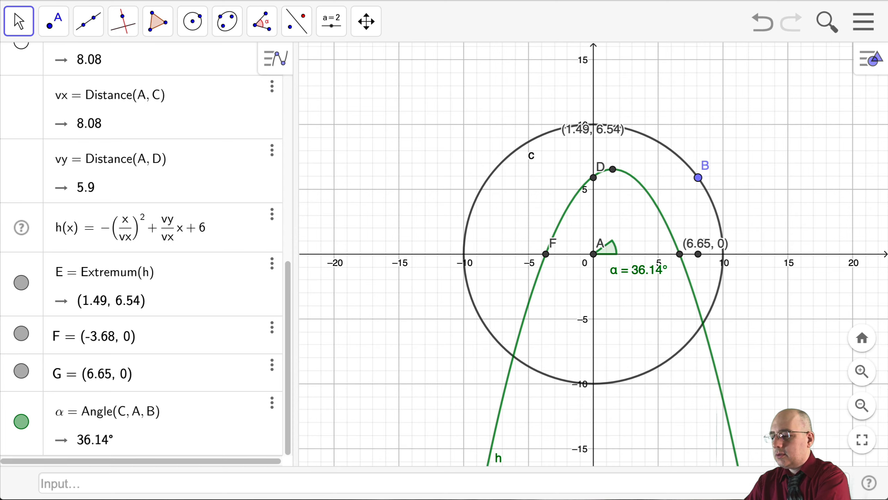
text(8)
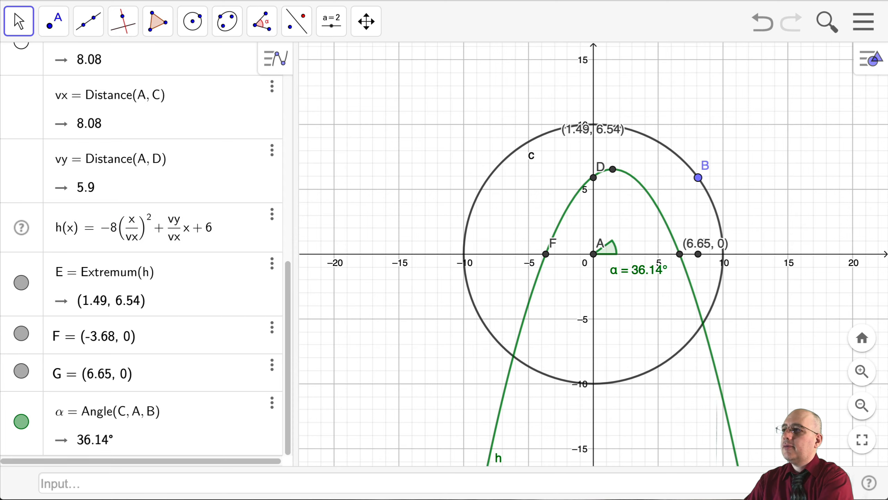
key(Return)
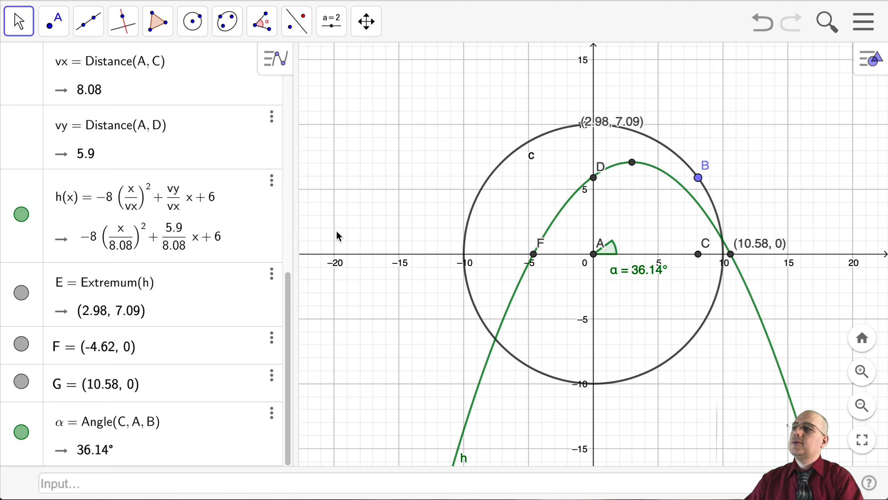
Move point B along the circle to about (8.94, 4.47)
drag(697, 179, 719, 196)
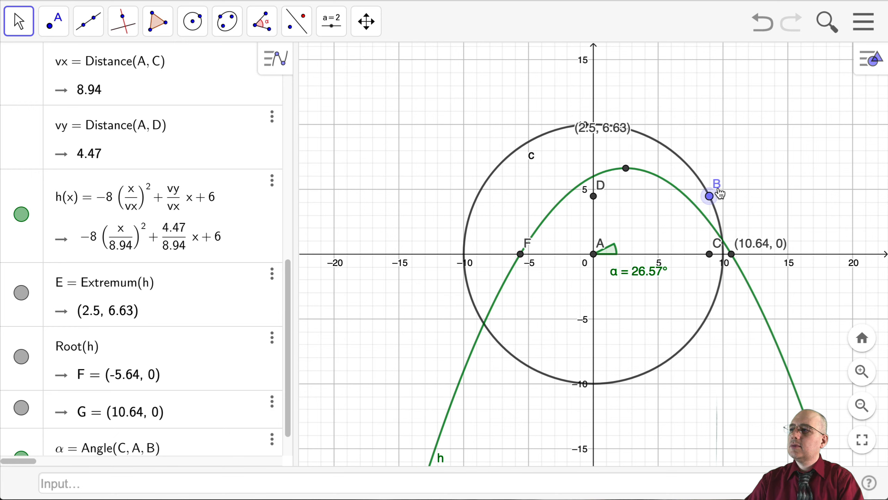
mouse_move(719, 195)
mouse_down()
mouse_move(725, 206)
mouse_move(709, 176)
mouse_move(719, 189)
mouse_up()
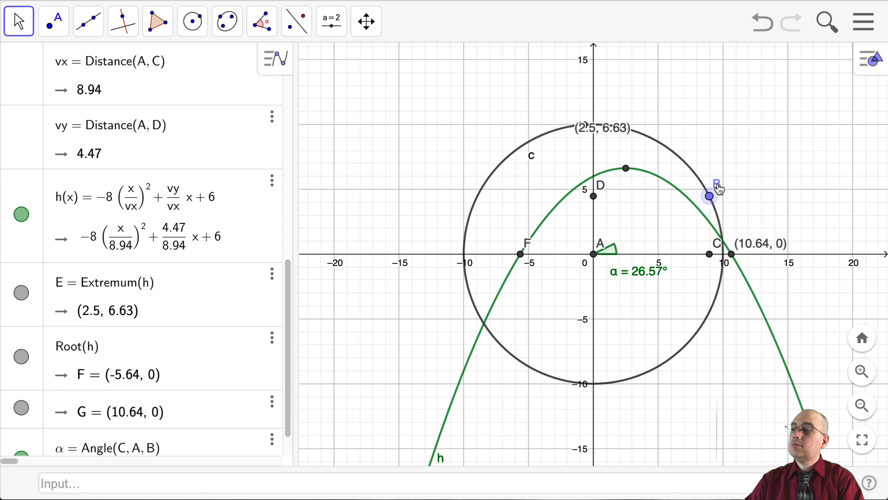
mouse_move(719, 192)
mouse_down()
mouse_move(727, 220)
mouse_move(722, 201)
mouse_up()
Set the coefficient of the squared term in h(x) to -30
click(103, 235)
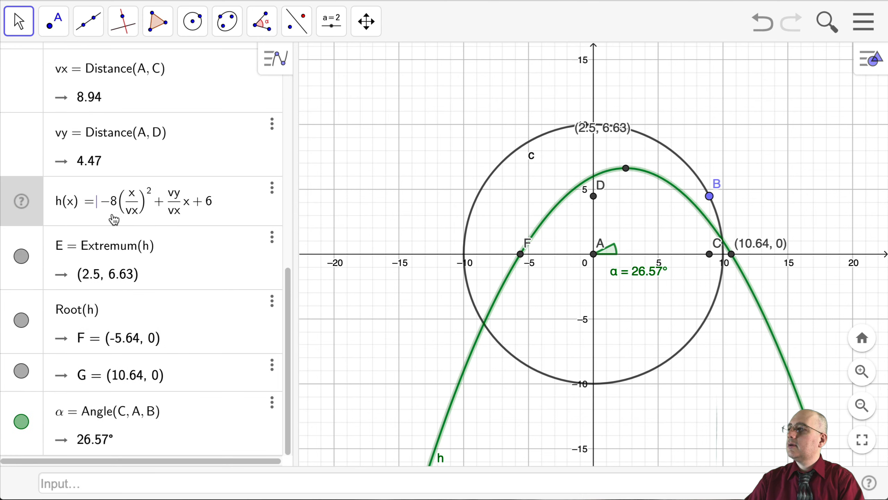
click(124, 216)
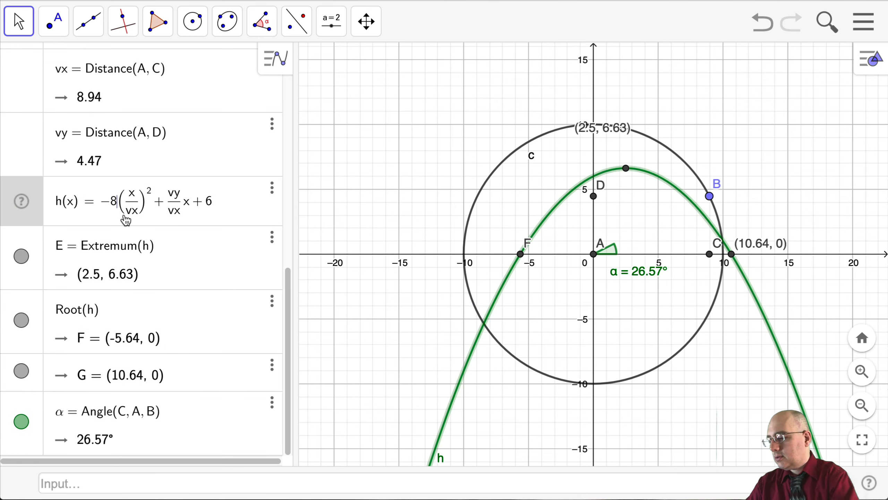
key(BackSpace)
text(30)
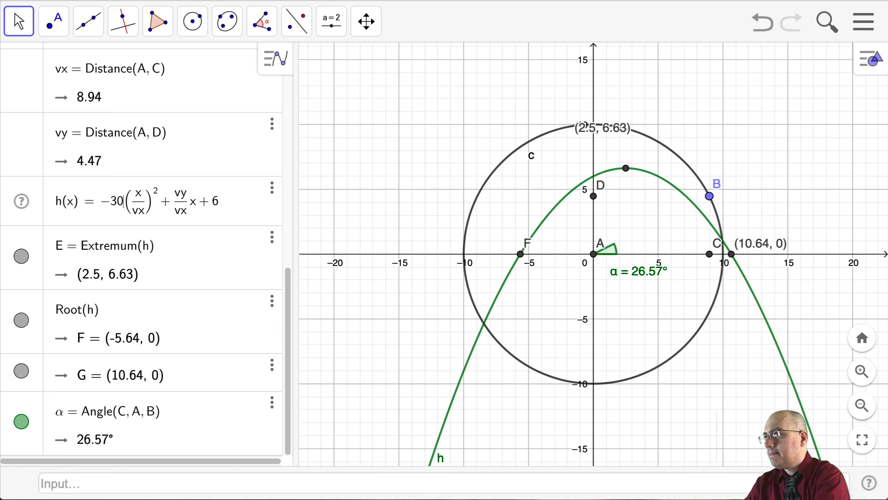
key(Return)
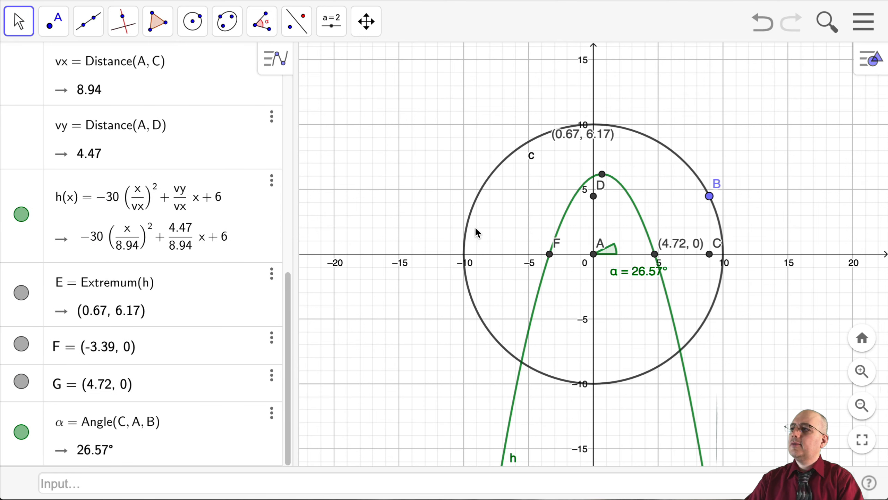
Lower point B along the circle to about (9.48, 3.17)
drag(709, 199, 719, 216)
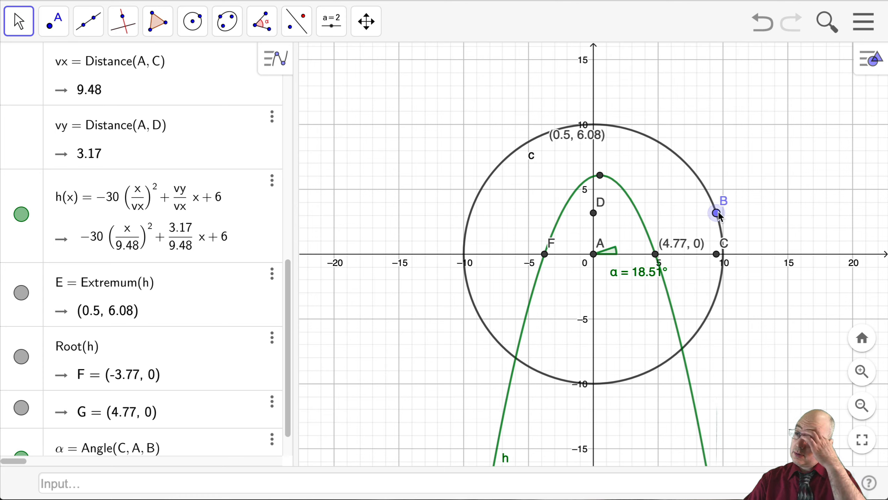
scroll(717, 214, up, 1)
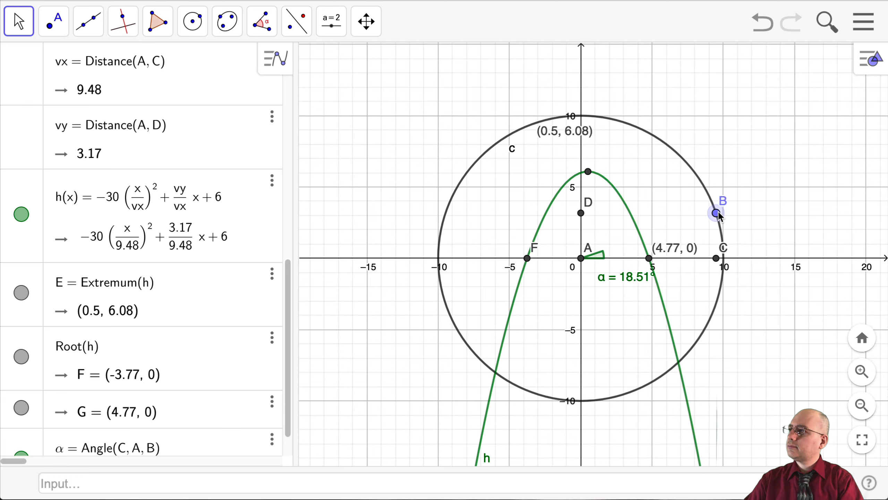
scroll(717, 214, up, 2)
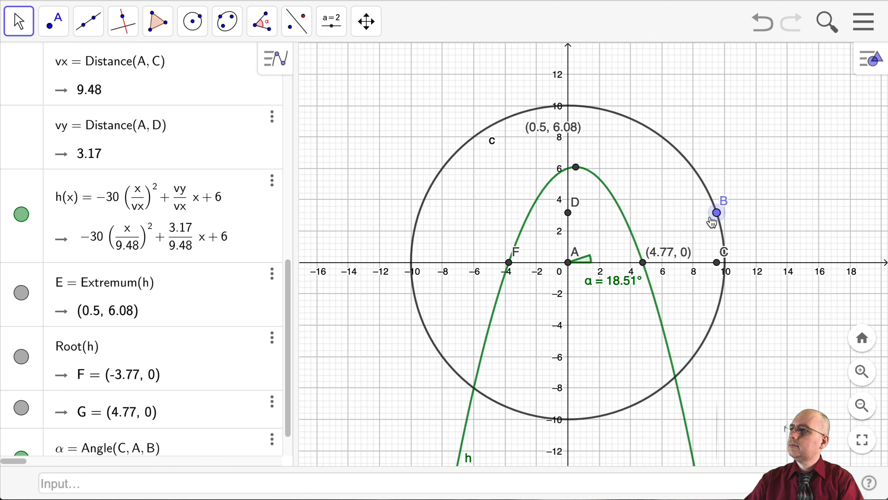
Set the coefficient of the squared term in h(x) to 0 and move point B to about (9.75, 2.21)
click(98, 240)
click(98, 243)
click(109, 239)
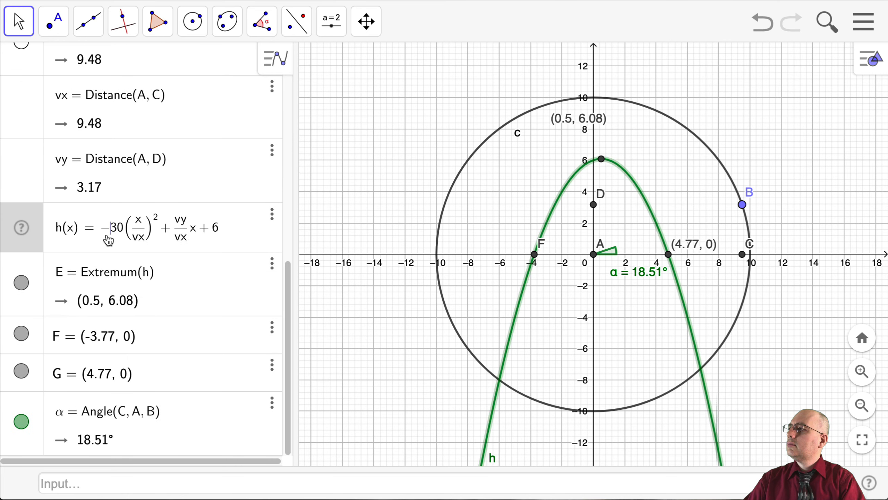
key(Delete)
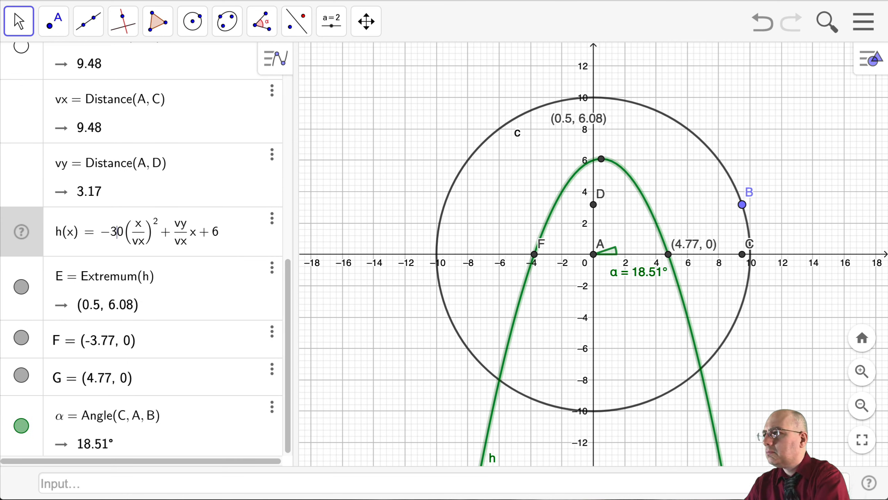
key(Delete)
text(3)
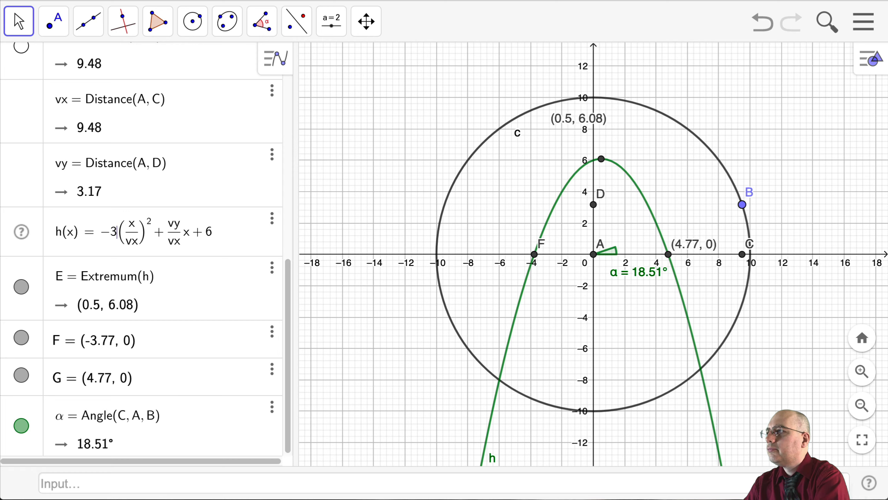
key(BackSpace)
key(BackSpace)
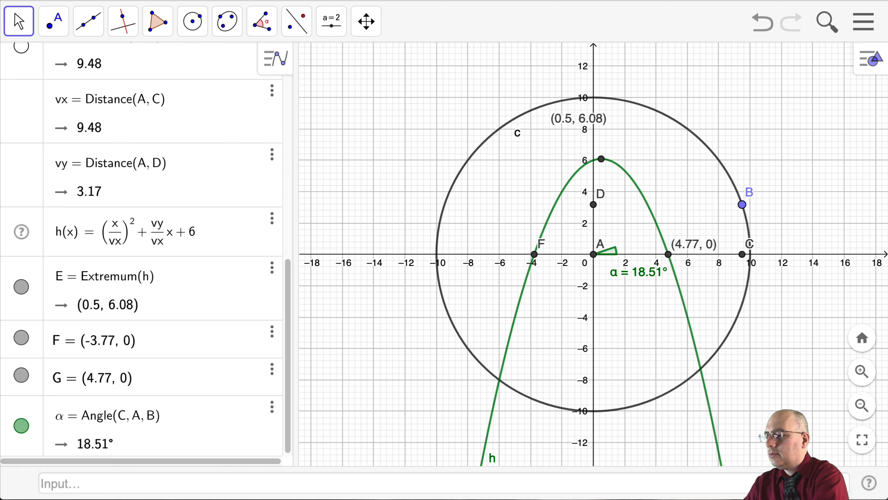
text(0)
key(Return)
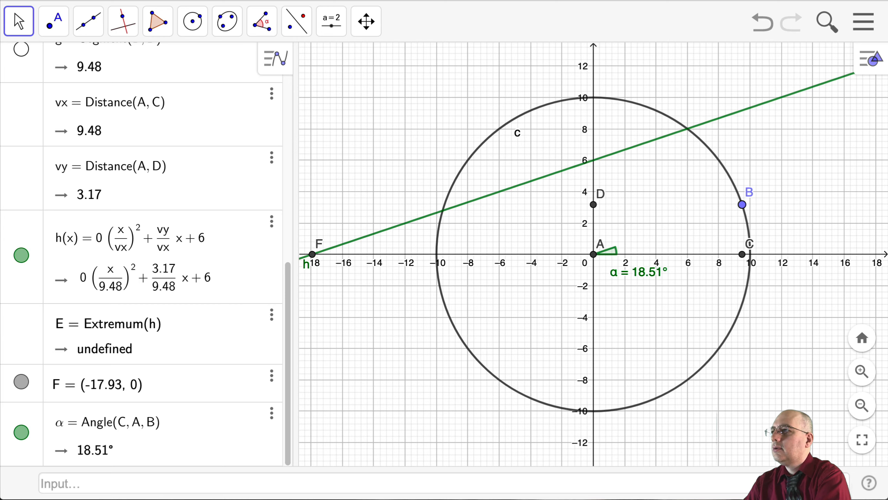
scroll(142, 254, up, 1)
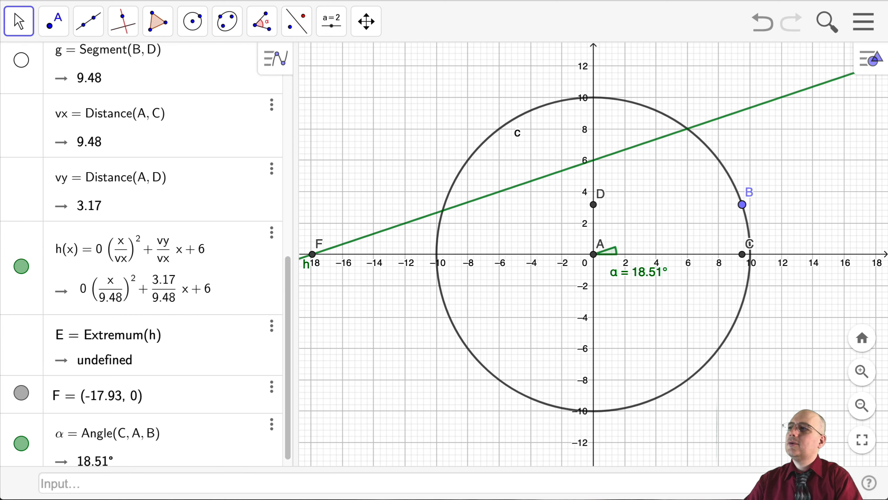
drag(742, 208, 726, 223)
Set the coefficient of the squared term in h(x) to -1
click(110, 254)
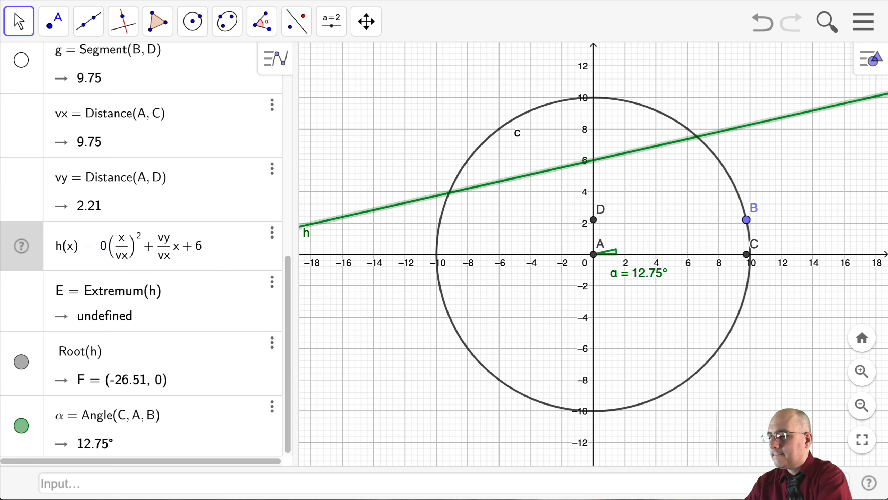
key(BackSpace)
text(-1)
key(Return)
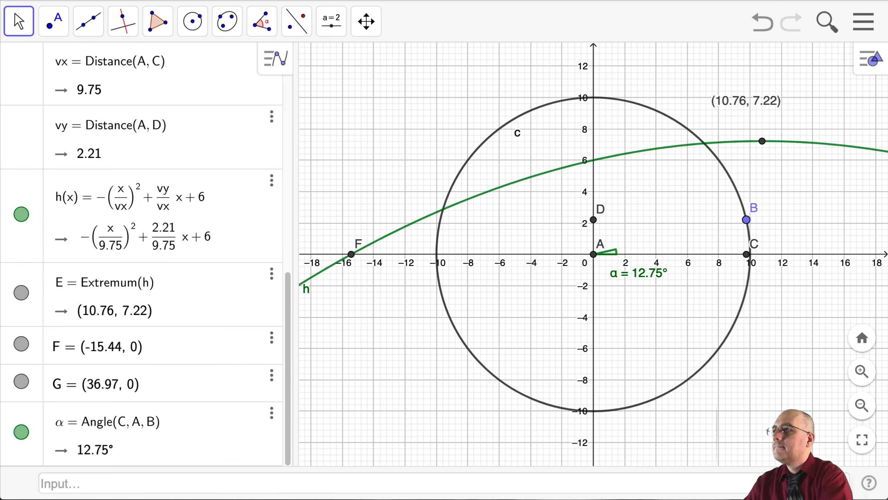
Test point B at about (9.24, 3.83) and (7.3, 6.83), and leave it at about (7.39, 6.73)
scroll(519, 294, down, 6)
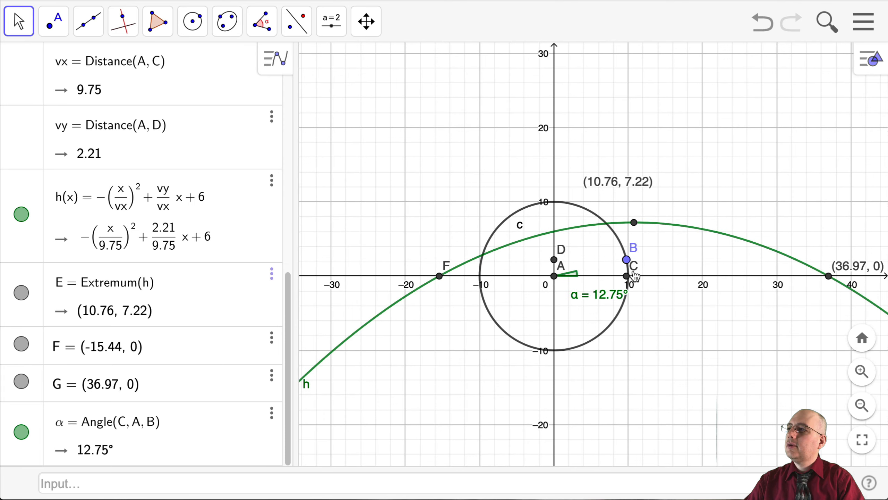
mouse_move(626, 261)
mouse_down()
mouse_move(627, 270)
mouse_move(621, 253)
mouse_up()
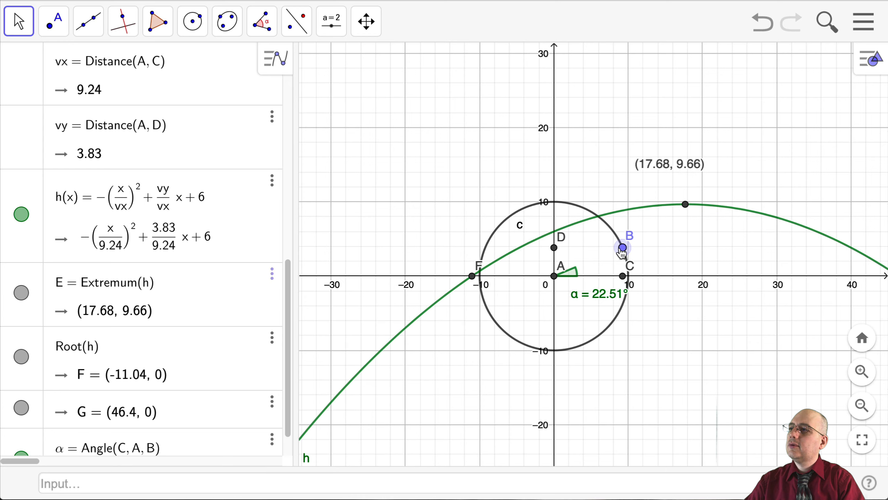
scroll(718, 298, down, 3)
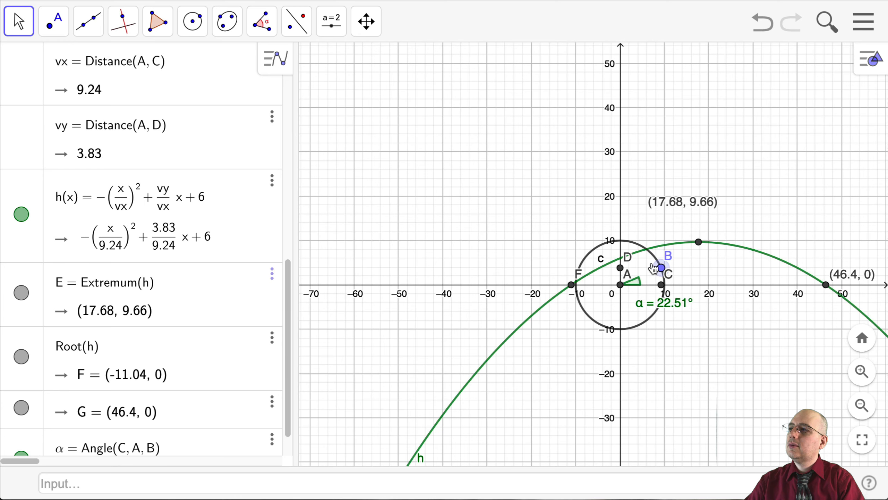
drag(661, 268, 653, 256)
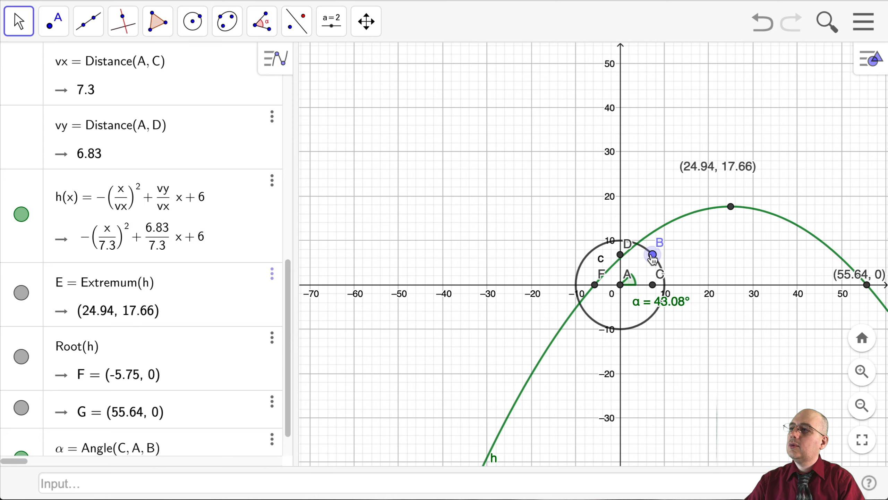
drag(651, 257, 653, 259)
scroll(647, 294, up, 3)
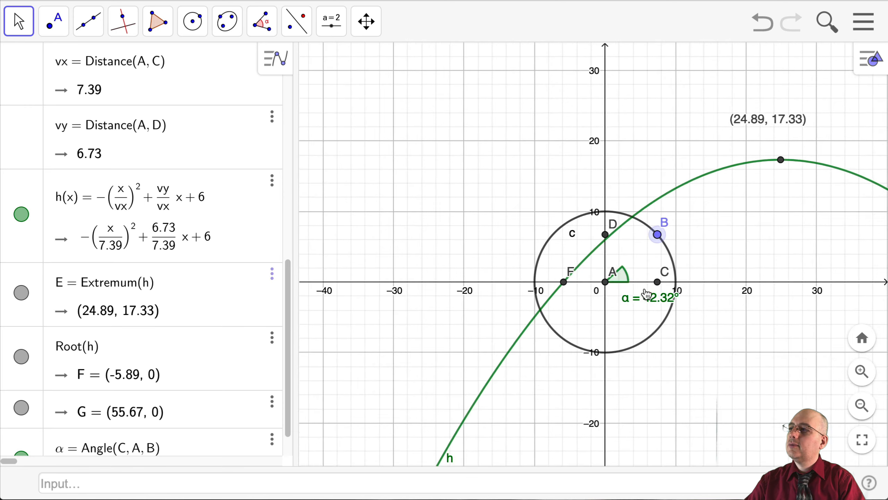
scroll(646, 294, up, 2)
scroll(685, 316, down, 5)
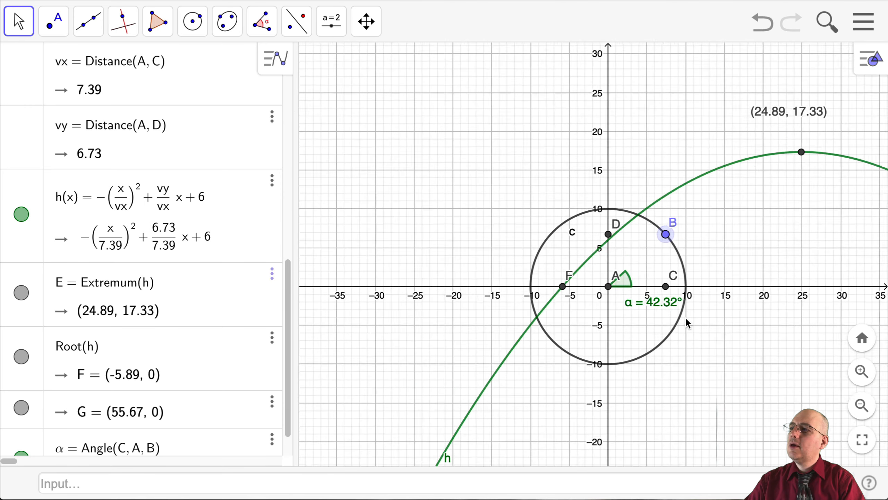
scroll(686, 323, up, 2)
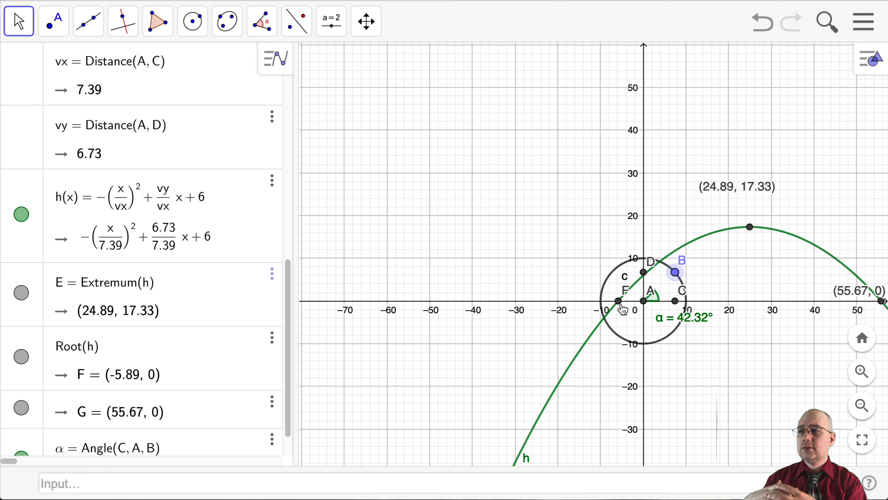
scroll(622, 309, down, 1)
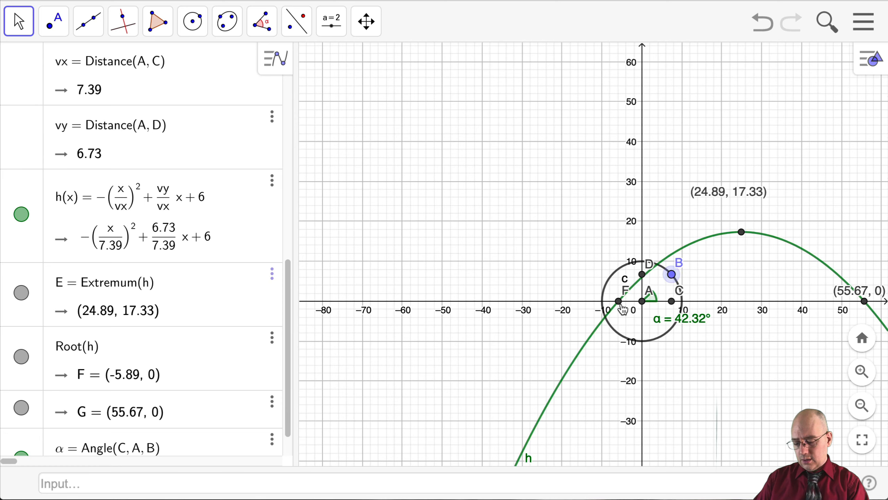